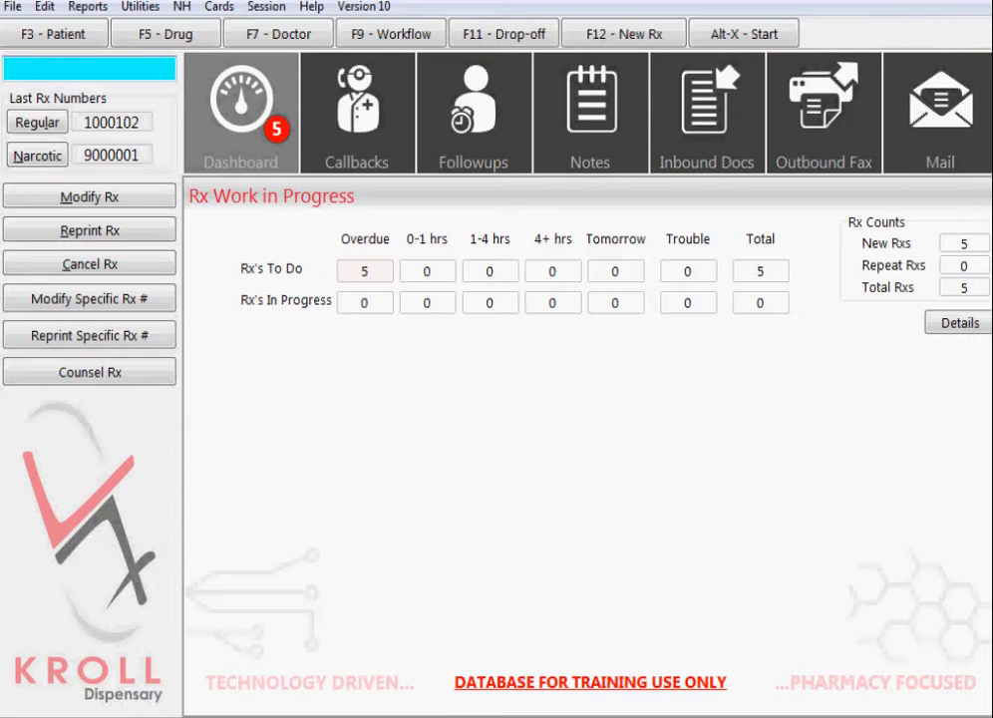
Step: Search for the patient with "ex, p" and open their full prescription profile
text(ex, p)
key(Return)
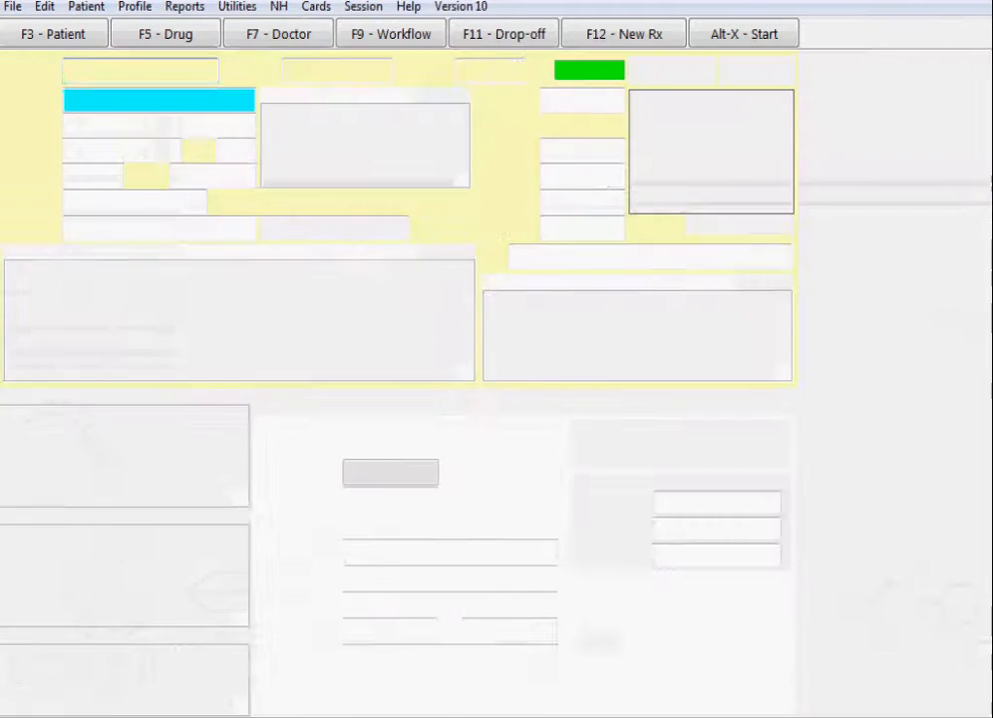
key(Return)
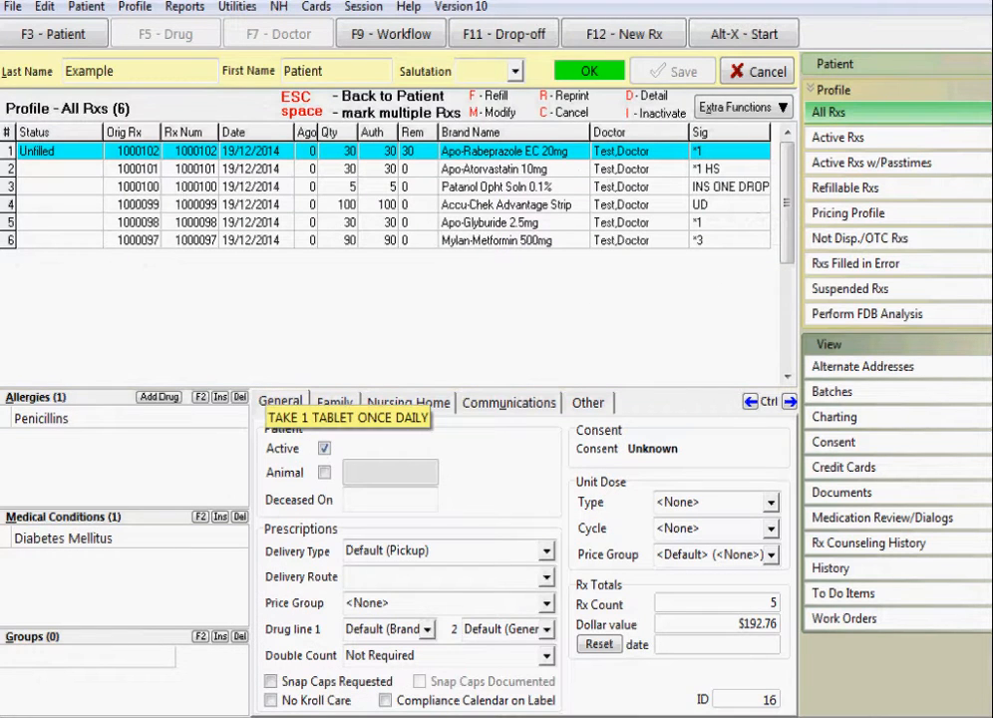
Step: Call up the unfilled Apo-Rabeprazole EC 20mg prescription from the profile and fill it
key(space)
key(f)
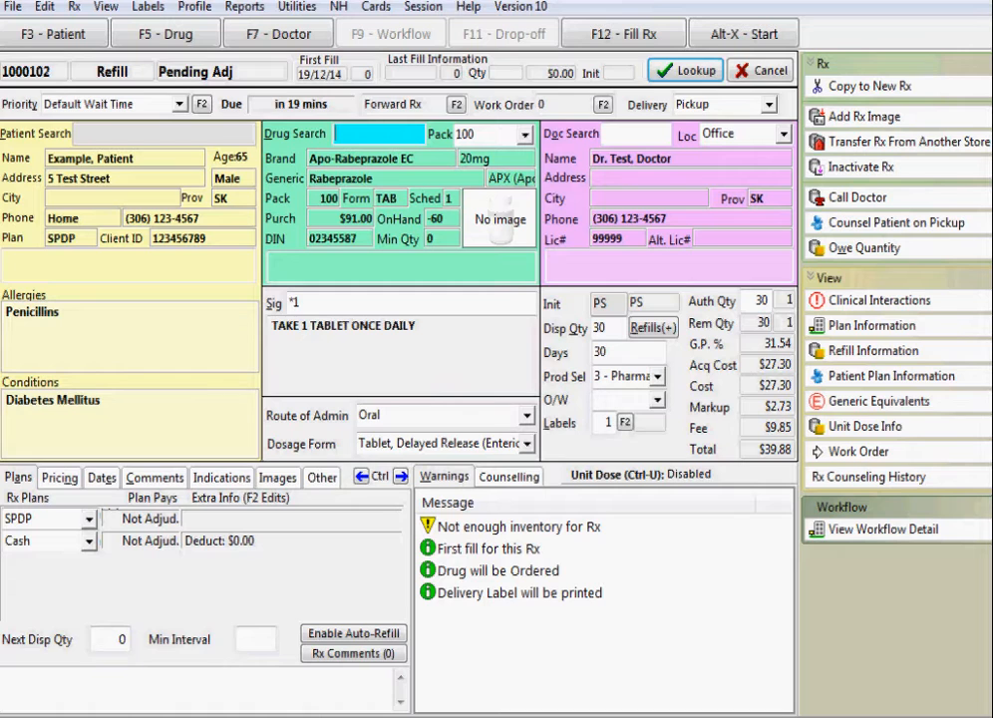
key(F12)
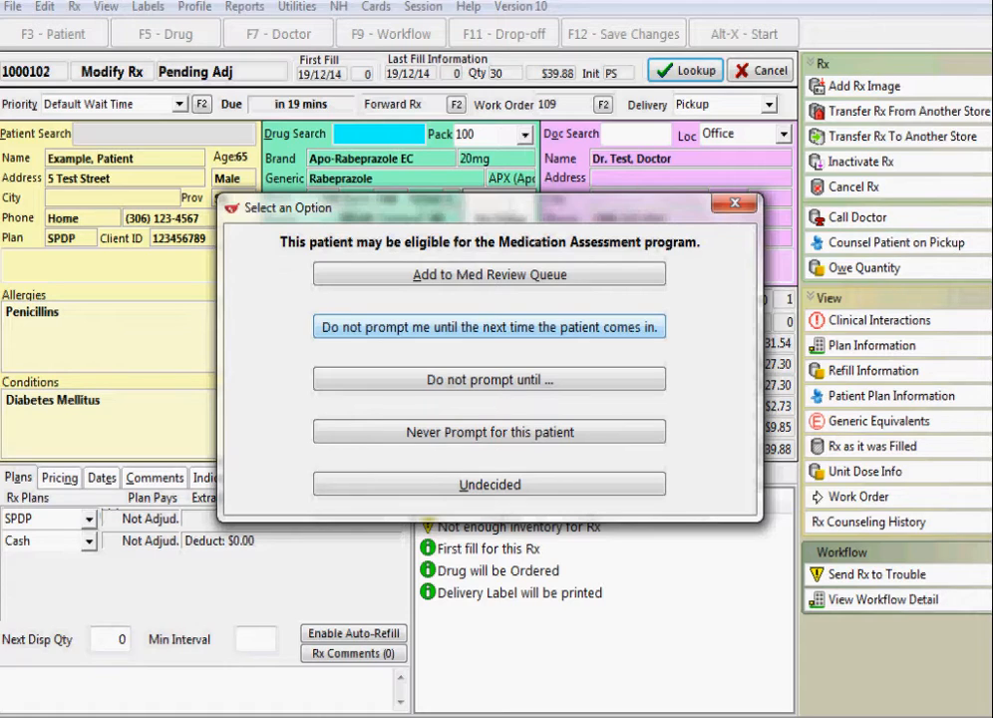
Step: Add the patient to the Med Review Queue, then accept the clinical reports and the SPDP adjudication response to complete the fill
key(Up)
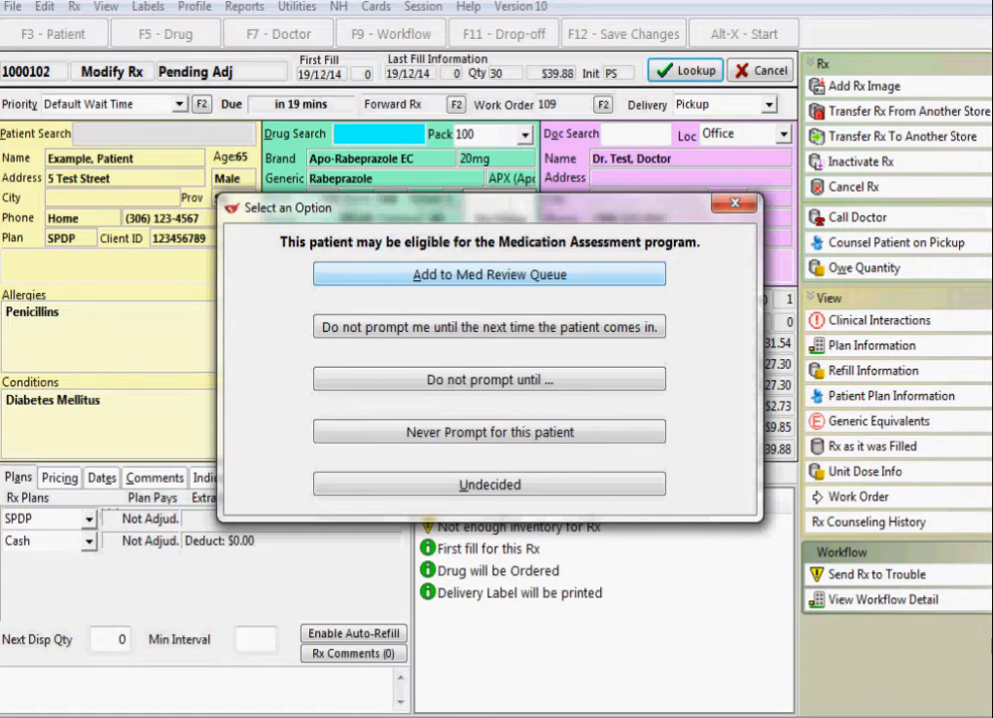
key(Return)
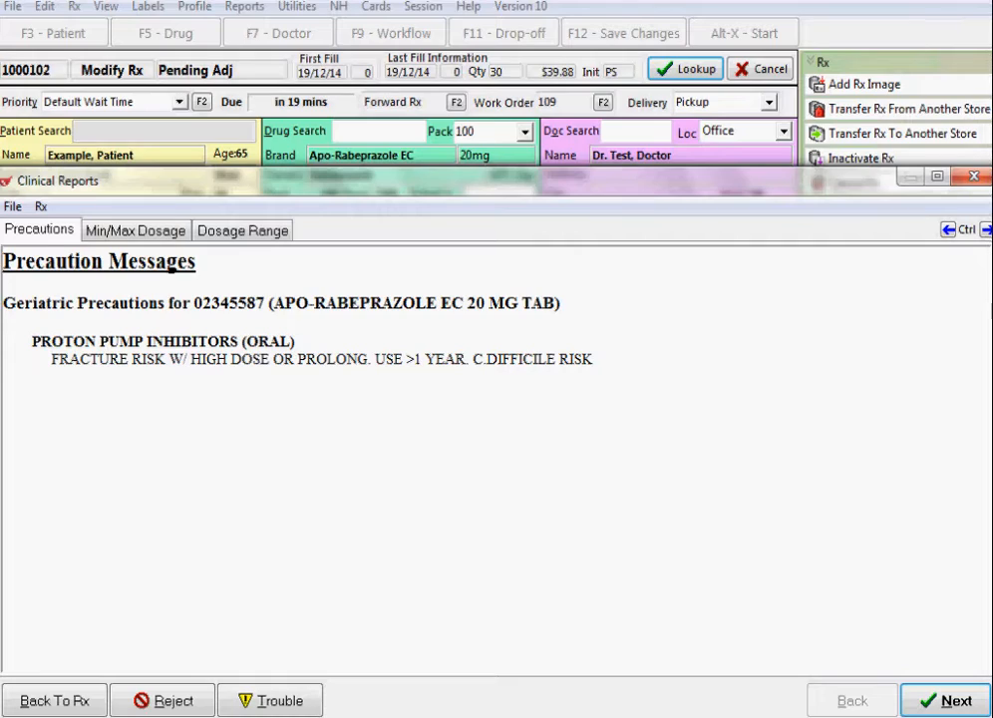
key(Return)
key(Return)
key(Return)
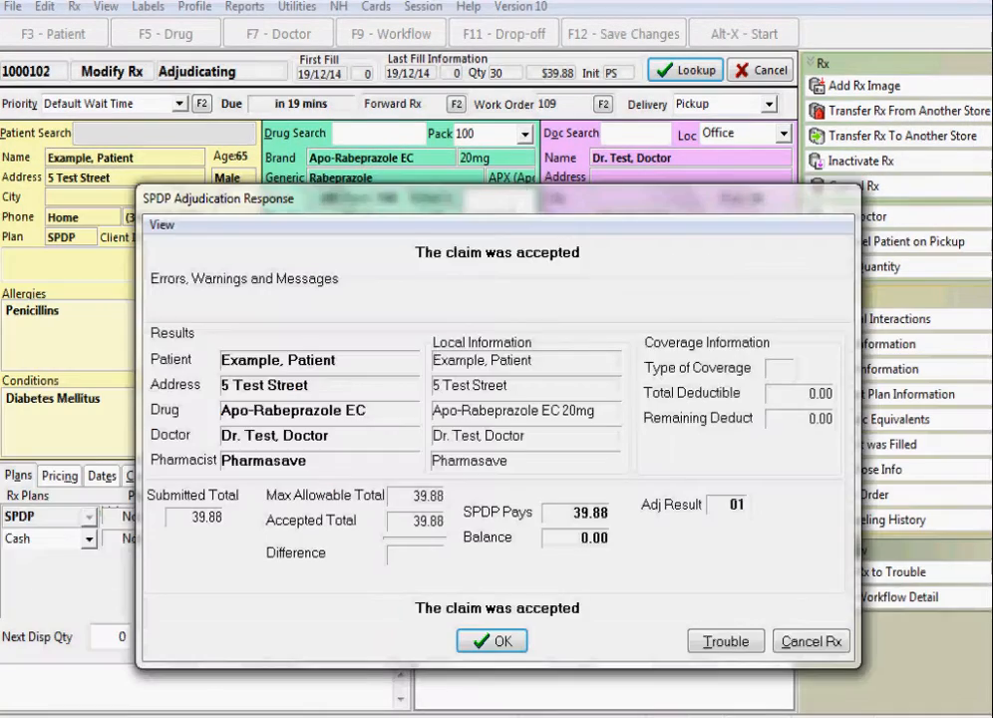
key(Return)
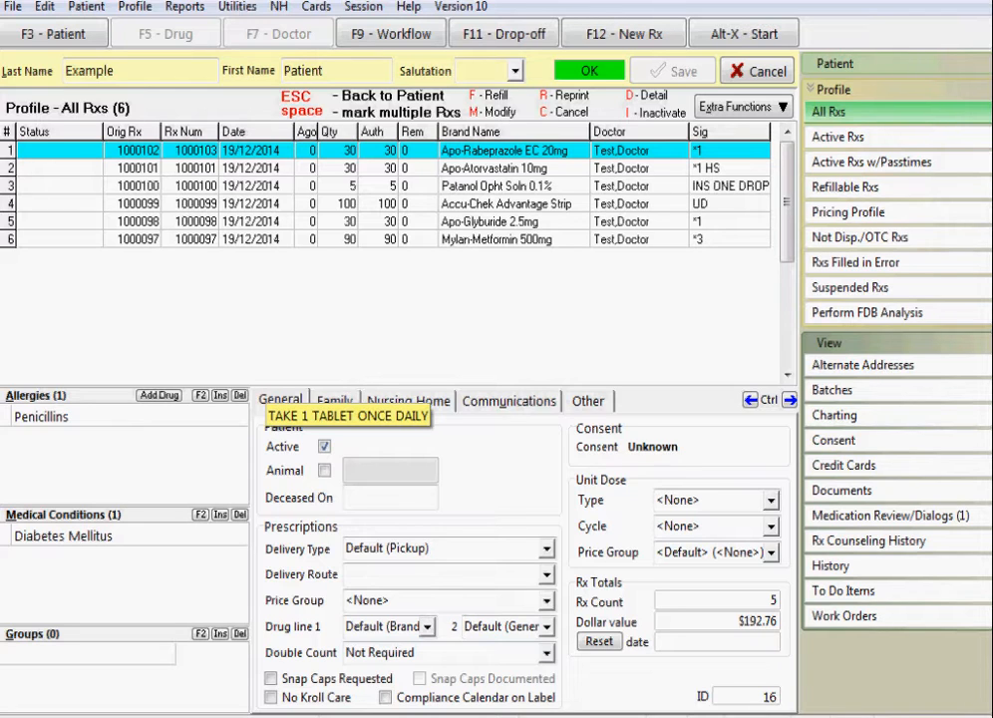
Step: Return to the start screen and view the Medication Reviews queue in the workflow
key(alt+x)
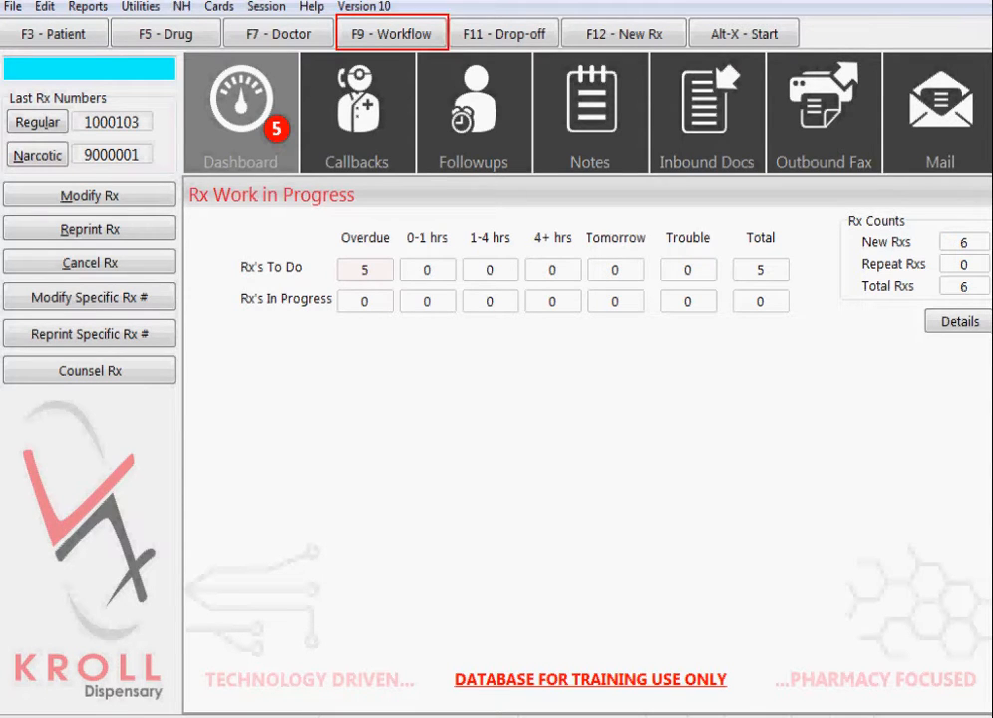
key(F9)
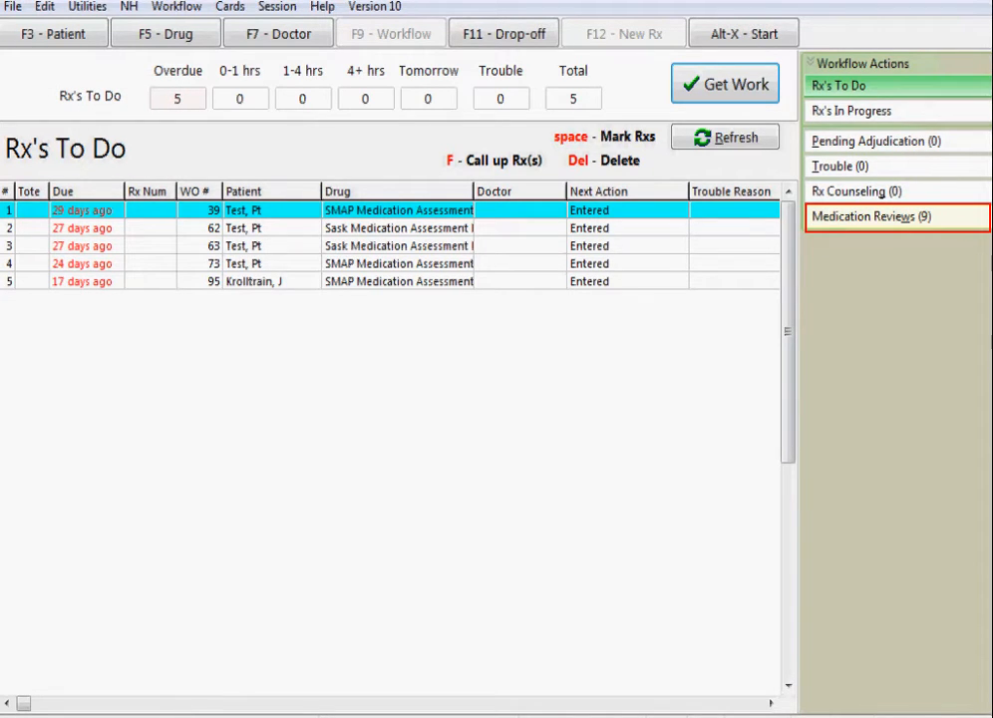
click(872, 216)
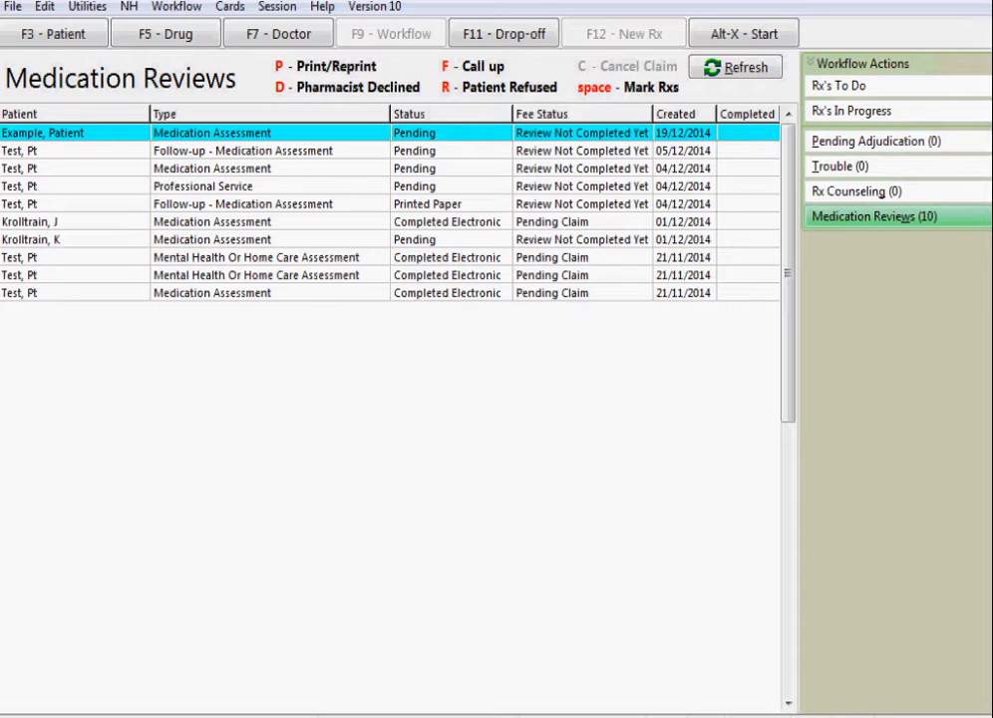
Step: Find the patient with the search "ex, p" and open their patient card
text(f)
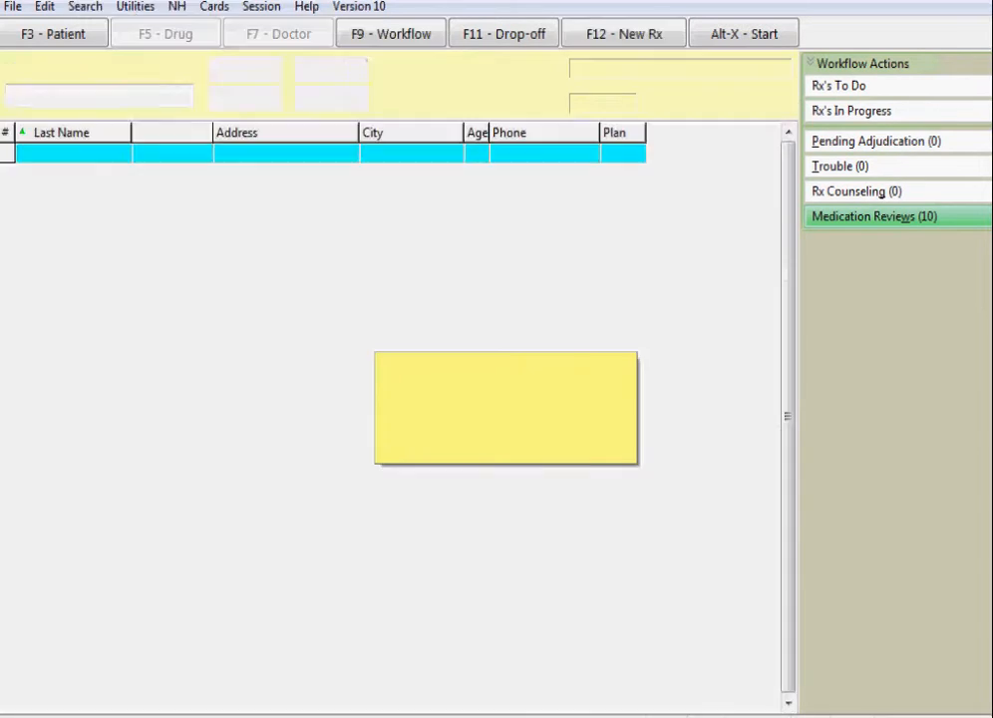
text(ex, p)
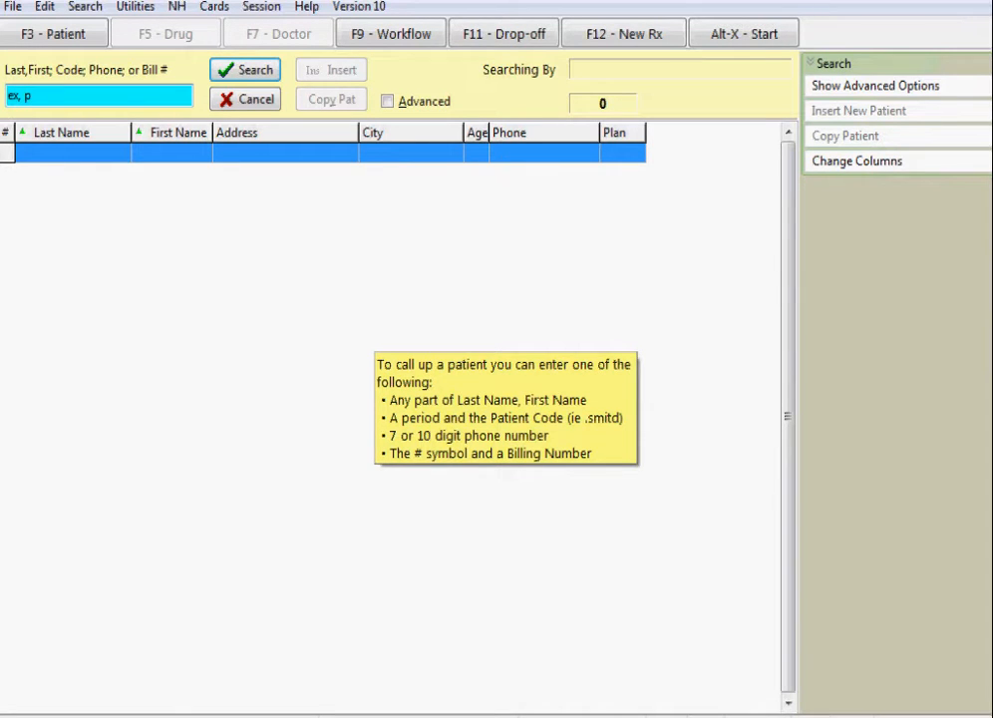
key(Return)
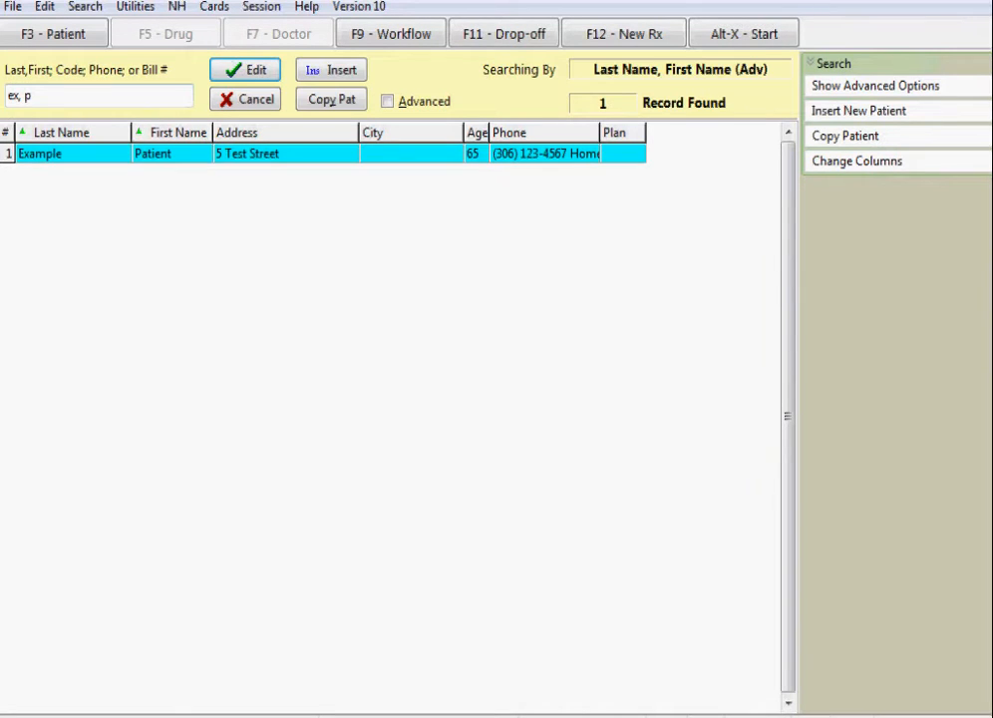
key(Return)
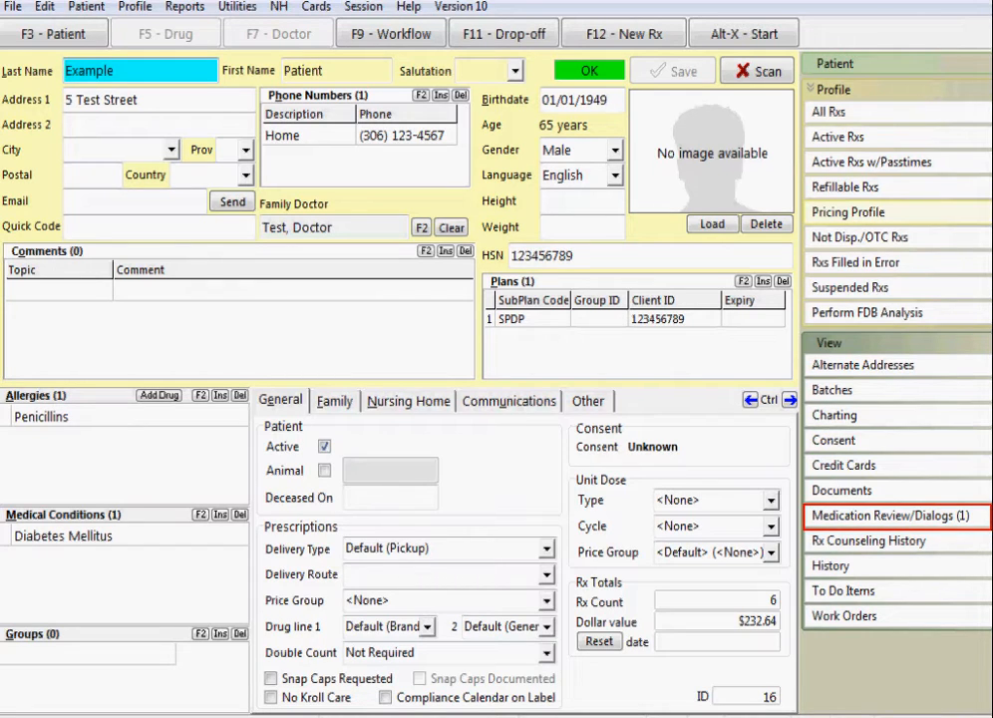
Step: Call up the patient's pending Medication Assessment, check the other prescription categories, and accept the pre-selected prescriptions for the review
click(891, 517)
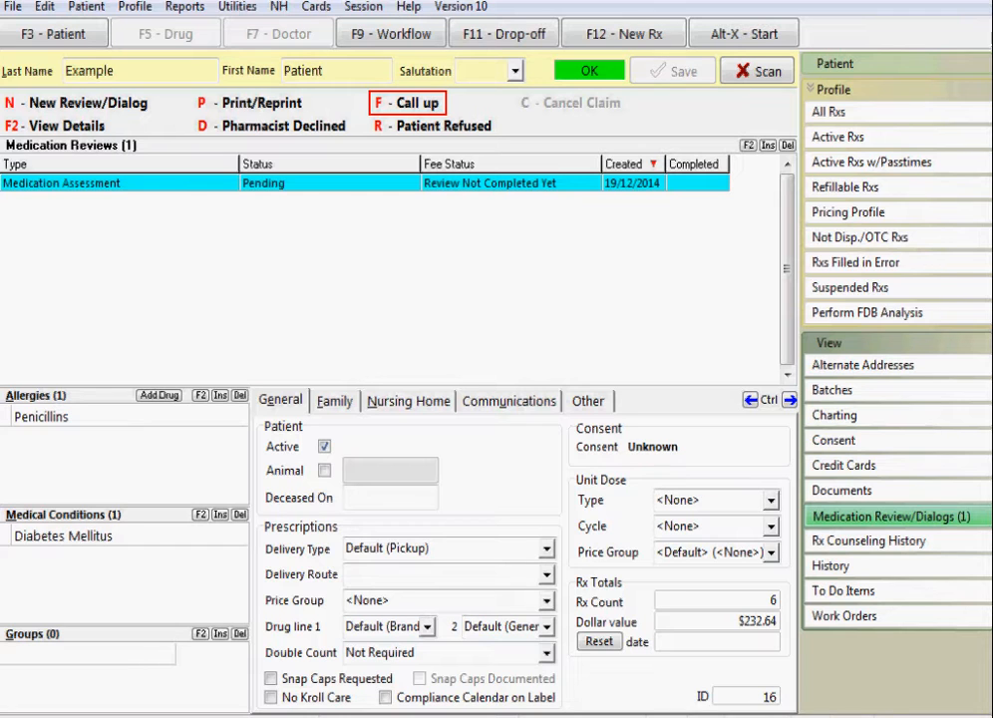
key(f)
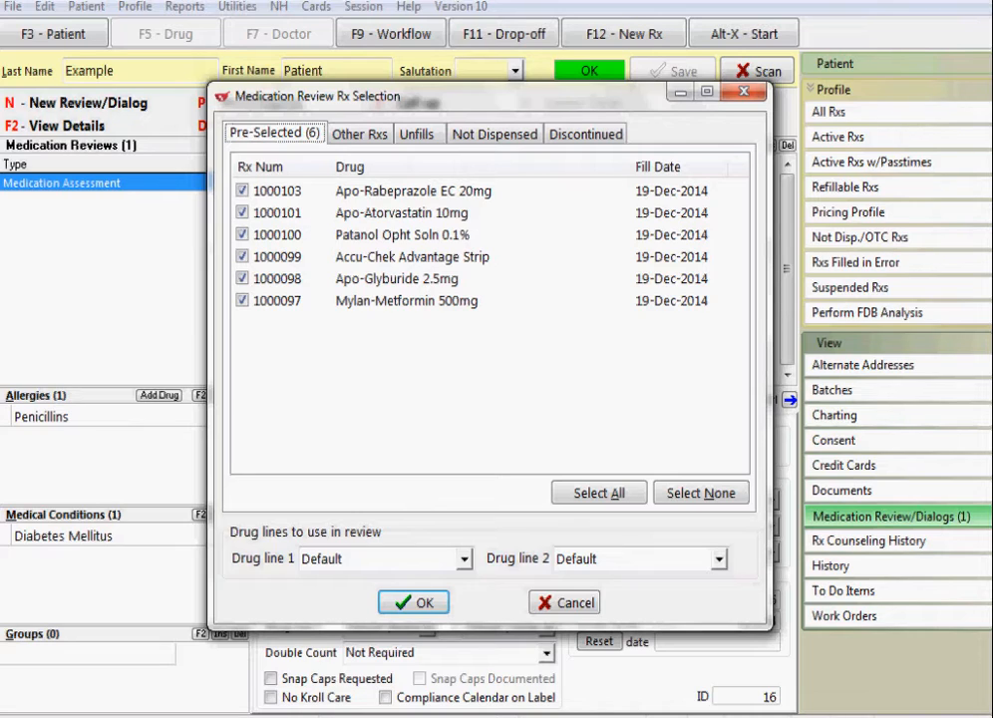
click(360, 133)
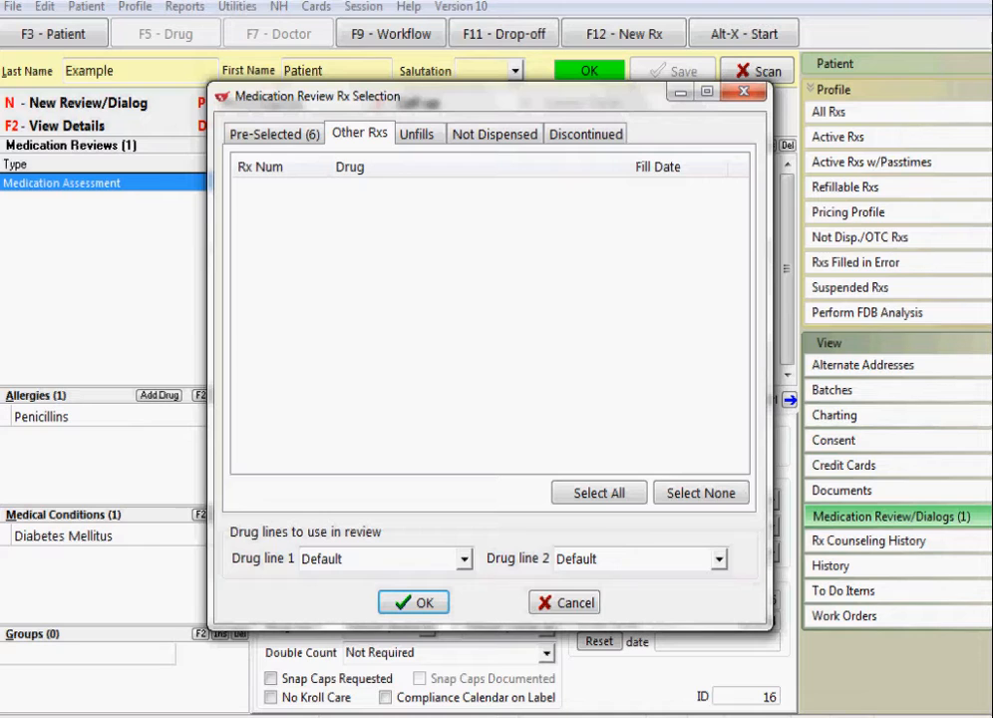
click(417, 133)
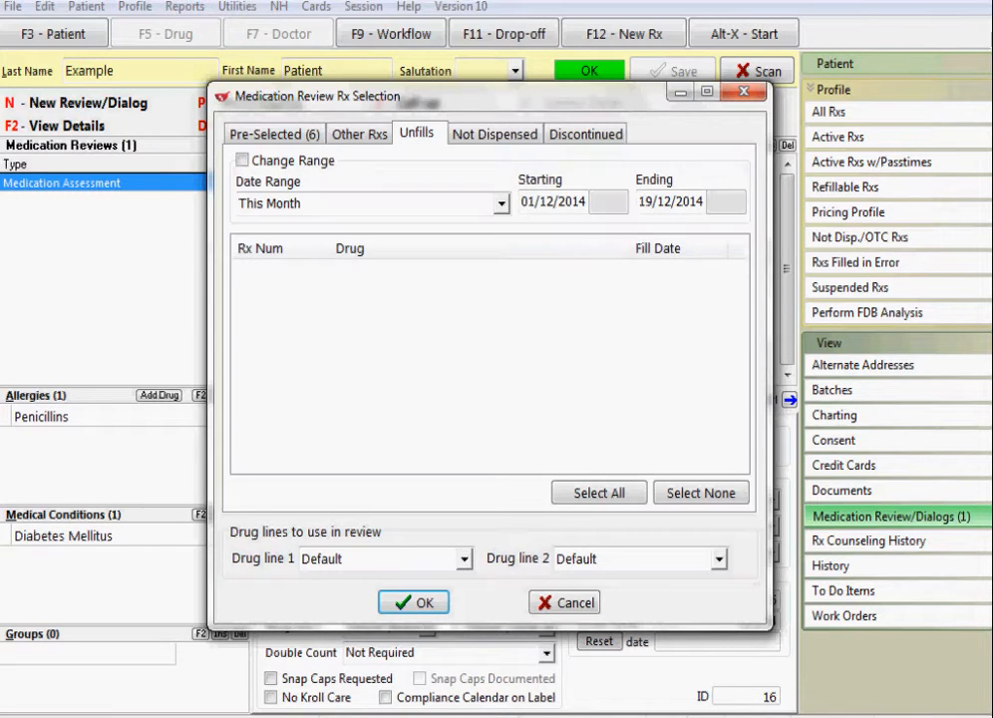
click(495, 134)
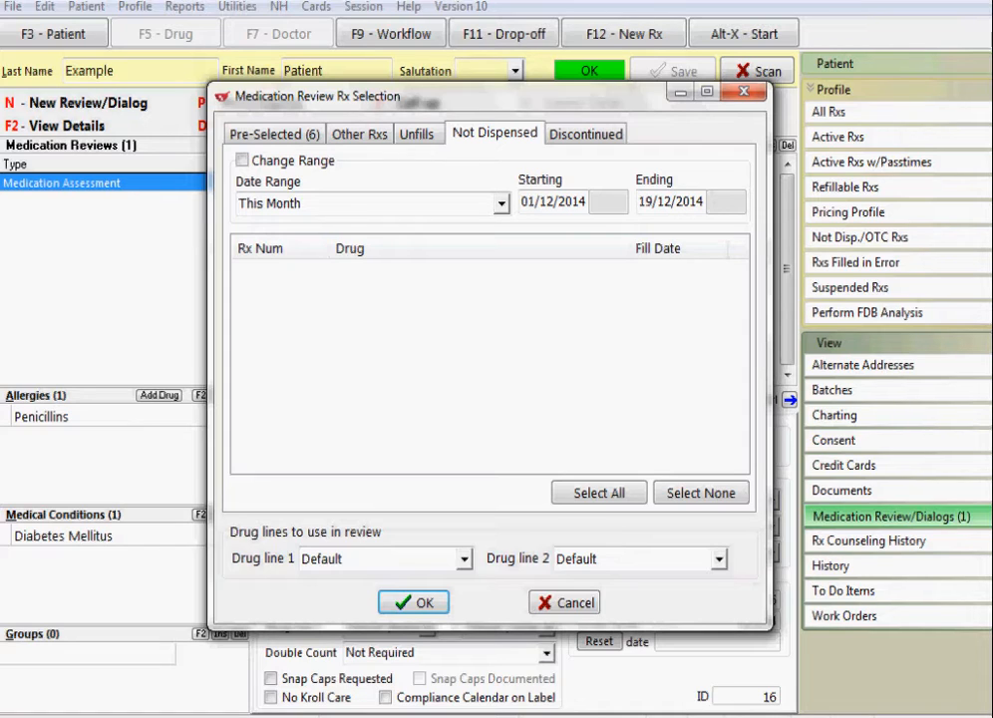
click(585, 134)
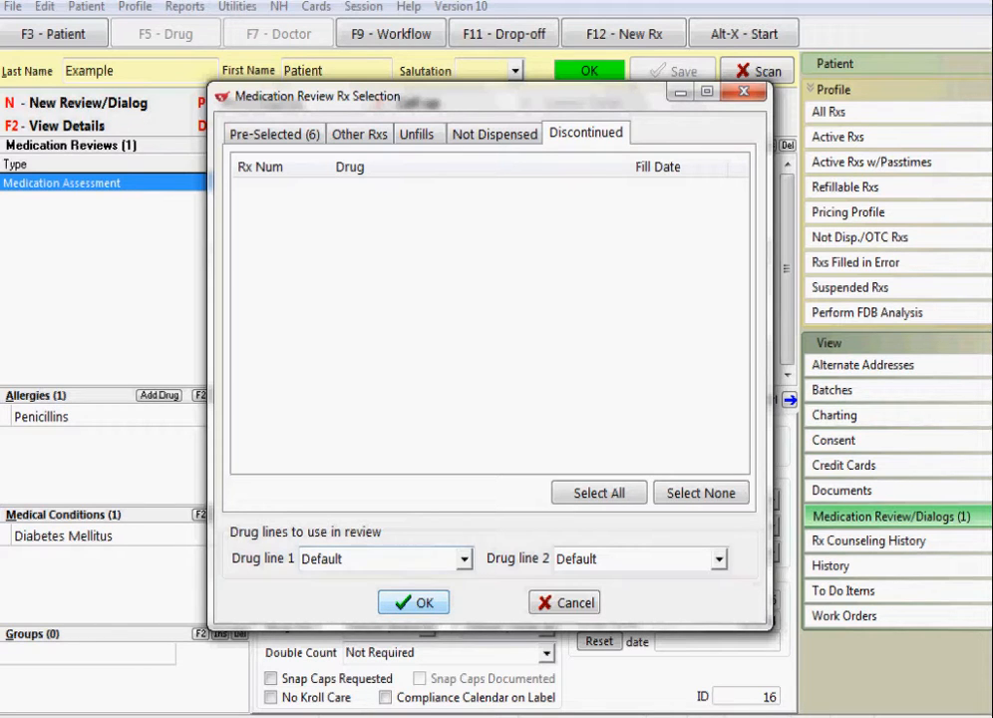
click(414, 602)
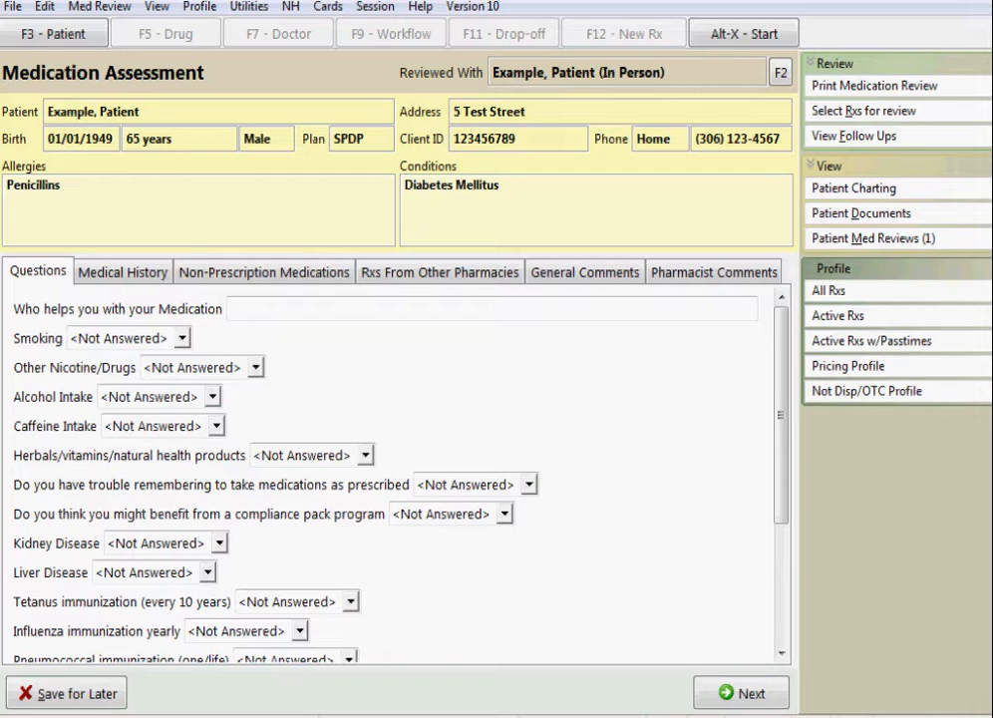
Step: Enter "My wife" as the medication helper and answer Yes to smoking with 2 cigarettes per day
click(239, 310)
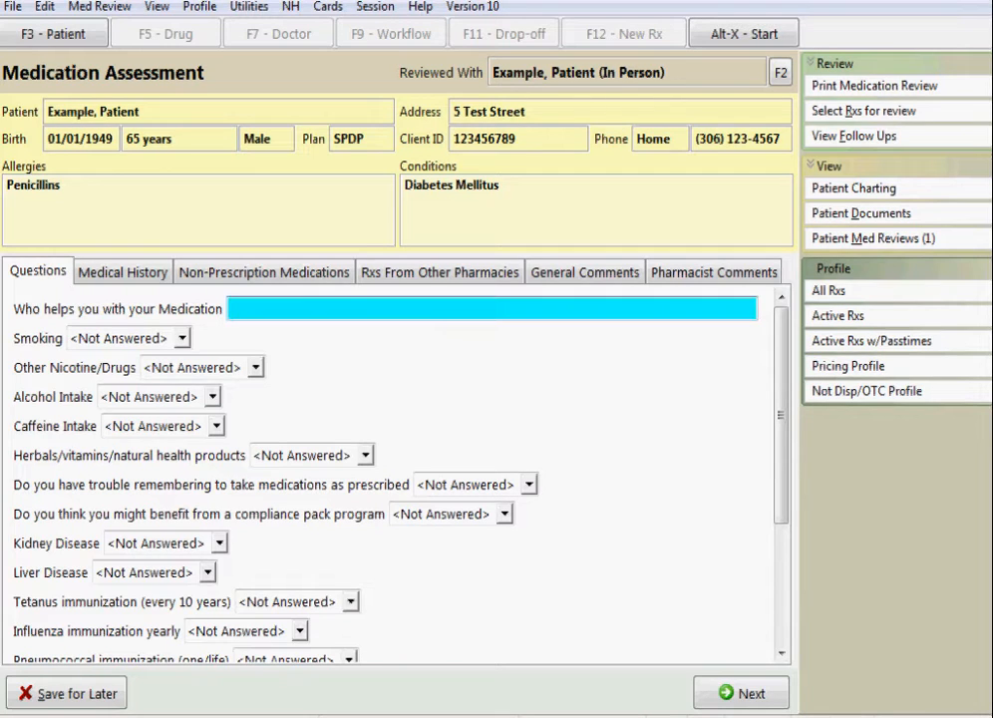
text(My wife)
key(Tab)
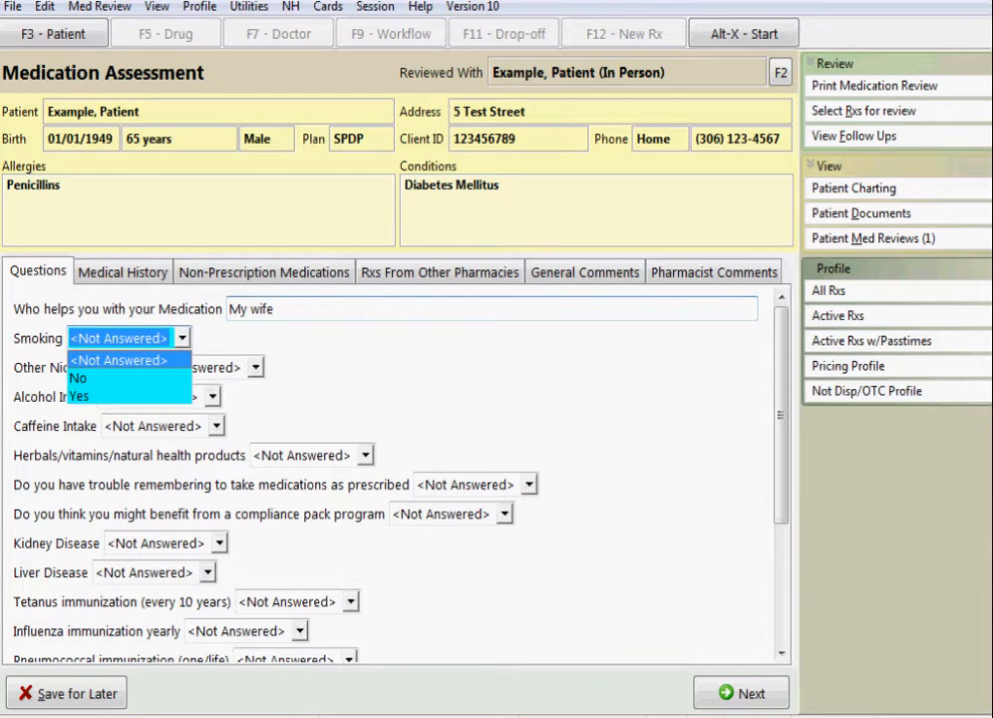
key(Down)
key(Down)
key(Return)
key(Tab)
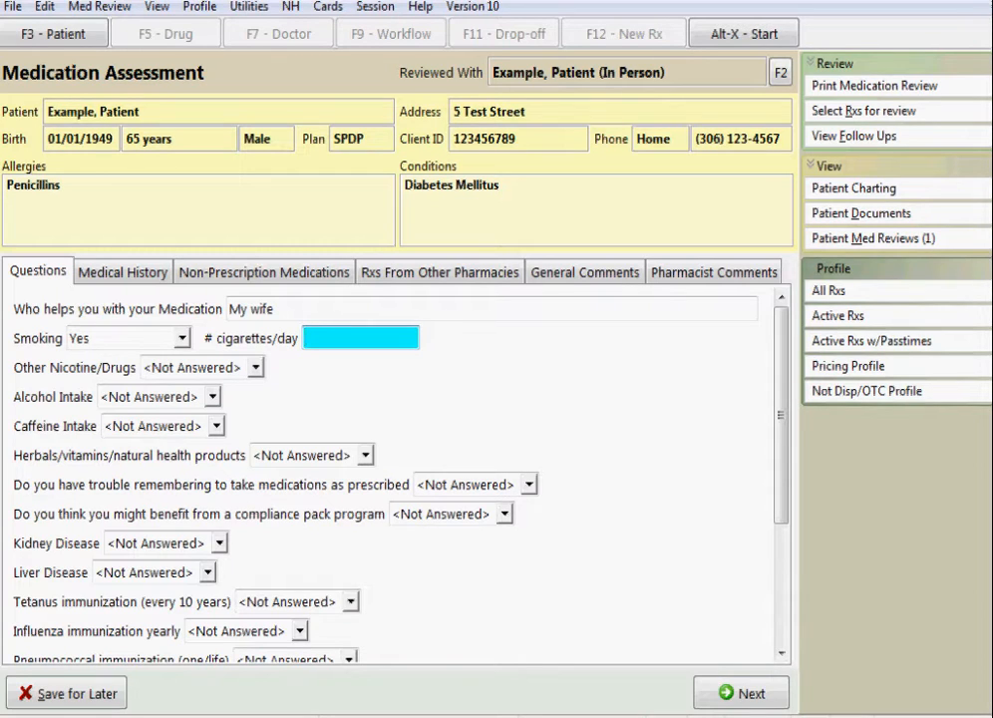
text(2)
Step: Answer No for other nicotine/drugs and alcohol intake, and Yes for caffeine intake with 3 cups per day
click(256, 368)
click(190, 407)
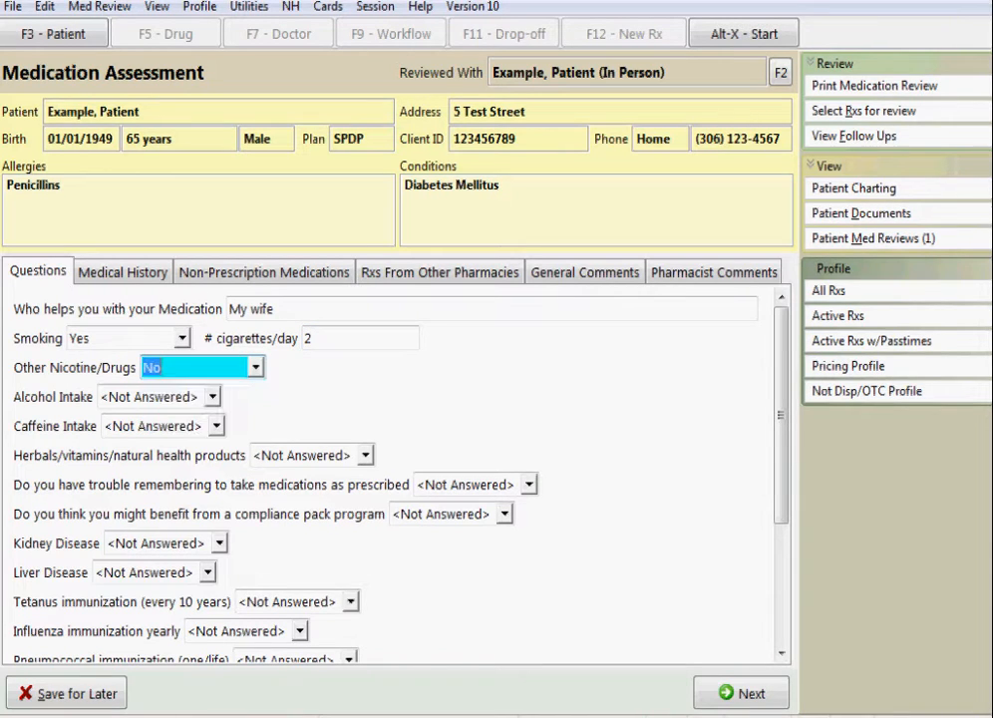
click(212, 397)
click(150, 436)
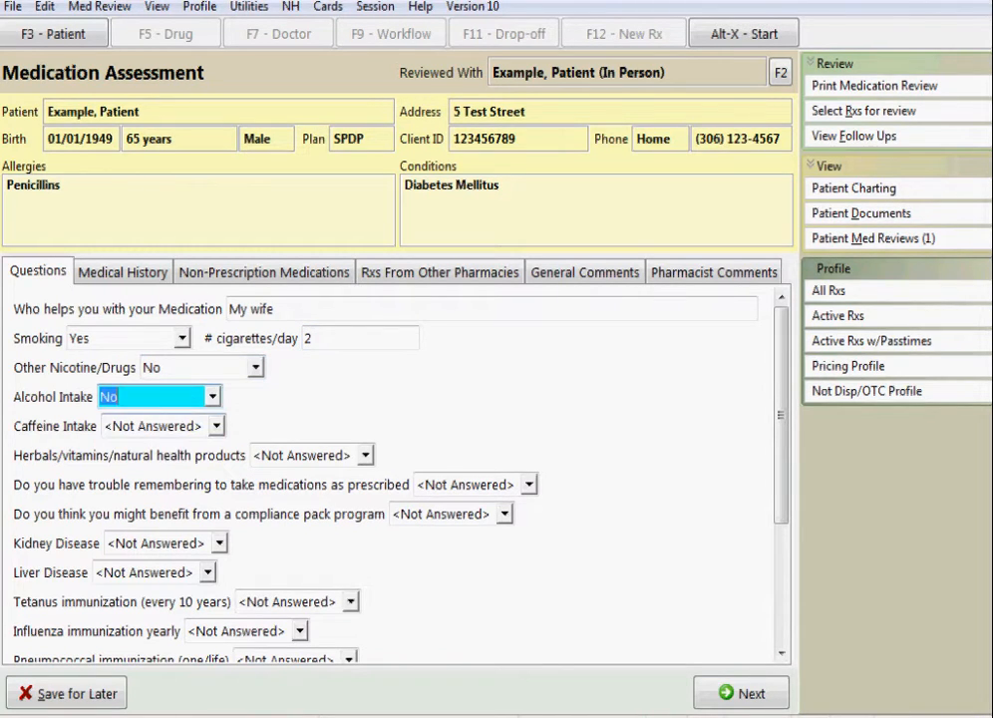
click(217, 427)
click(115, 484)
click(365, 426)
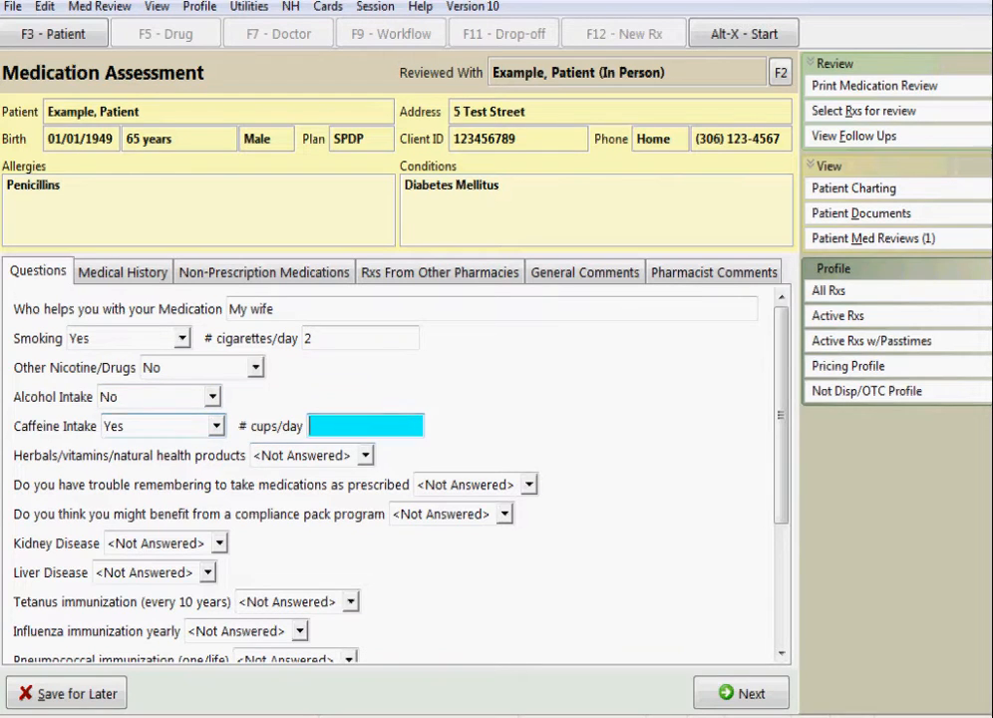
text(3)
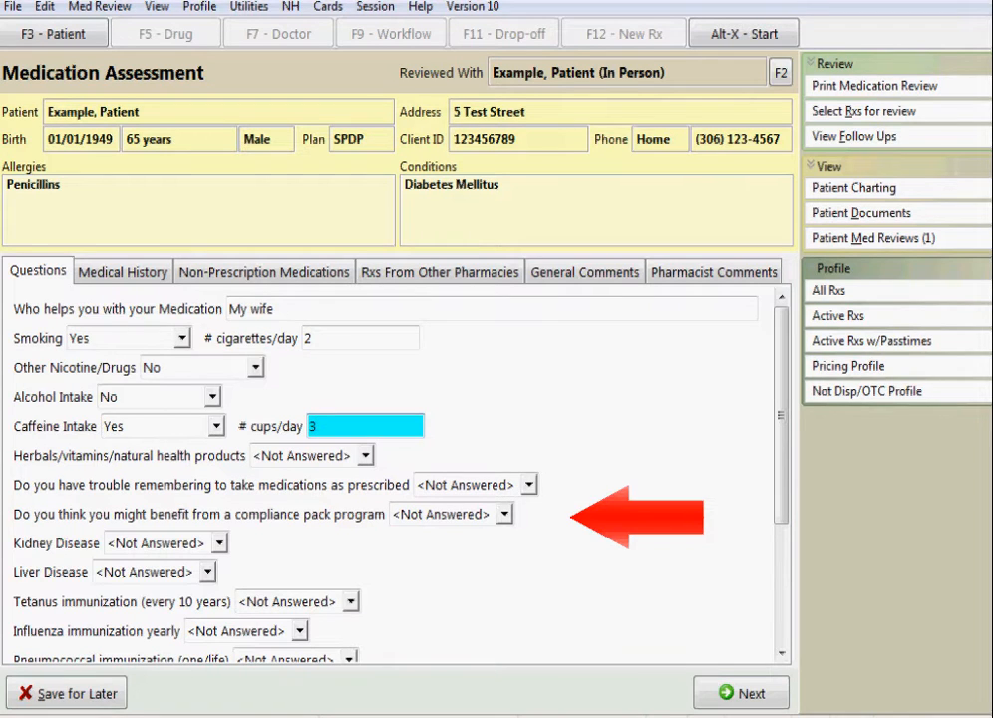
Step: Answer Yes for herbals/vitamins/natural health products, and No for trouble remembering medications and for benefiting from a compliance pack
key(Tab)
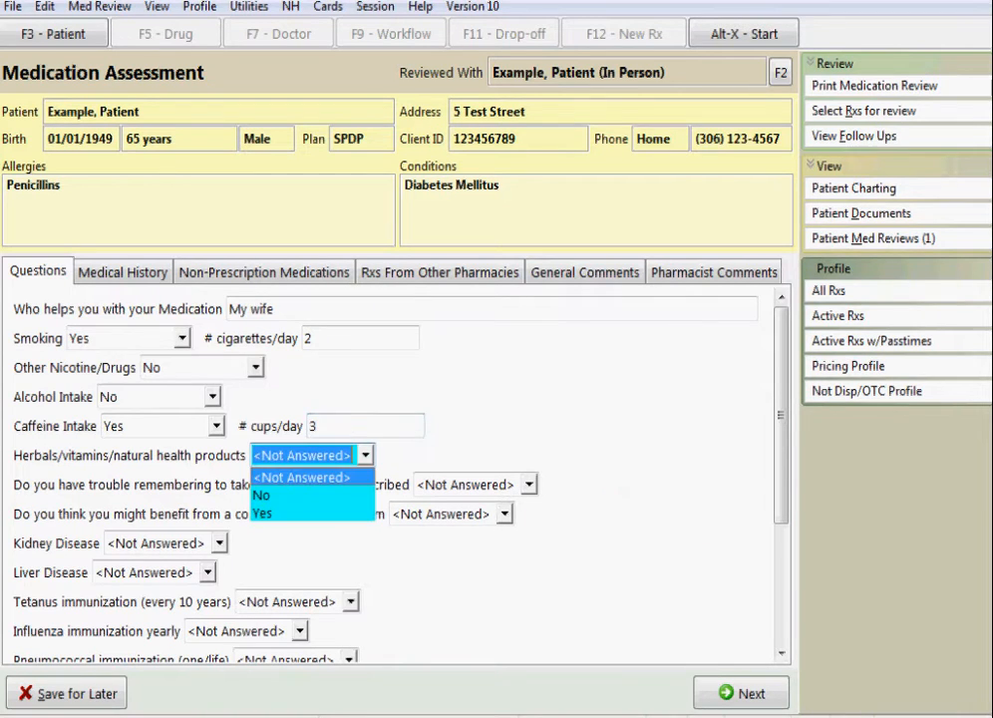
key(Down)
key(Down)
key(Return)
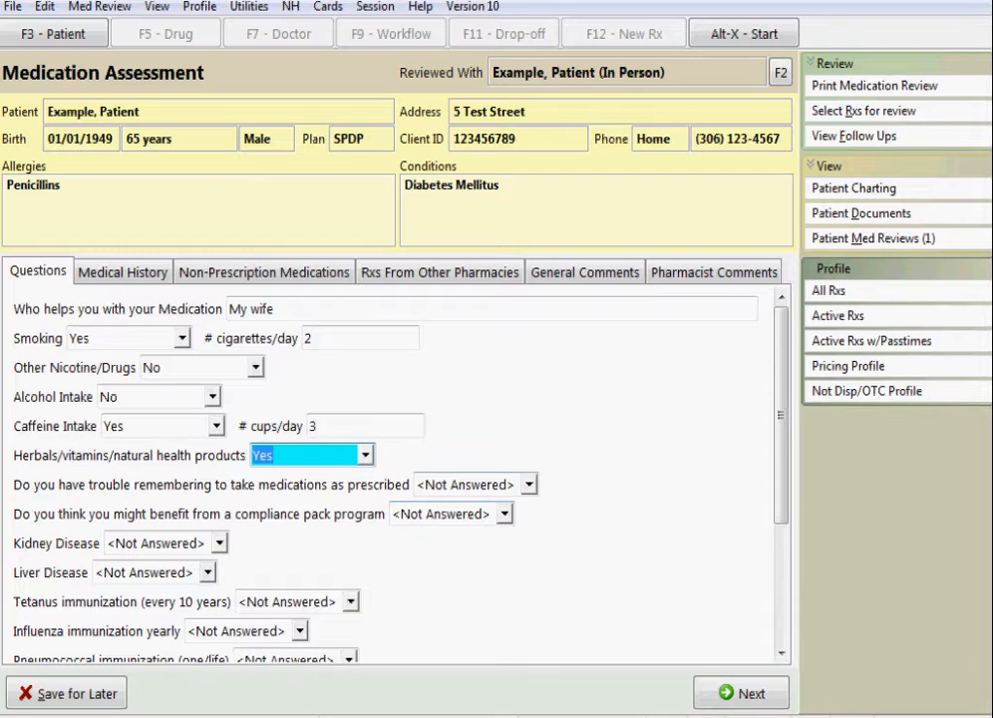
key(Tab)
key(Down)
key(Return)
key(Tab)
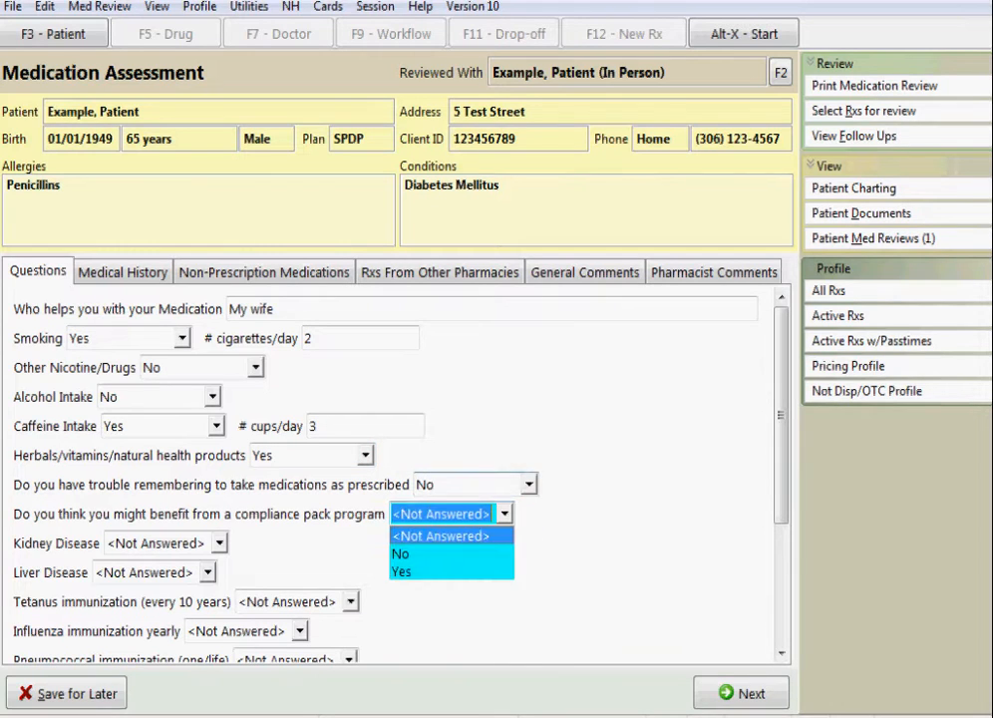
key(Down)
key(Return)
Step: Answer No for both kidney disease and liver disease
key(Tab)
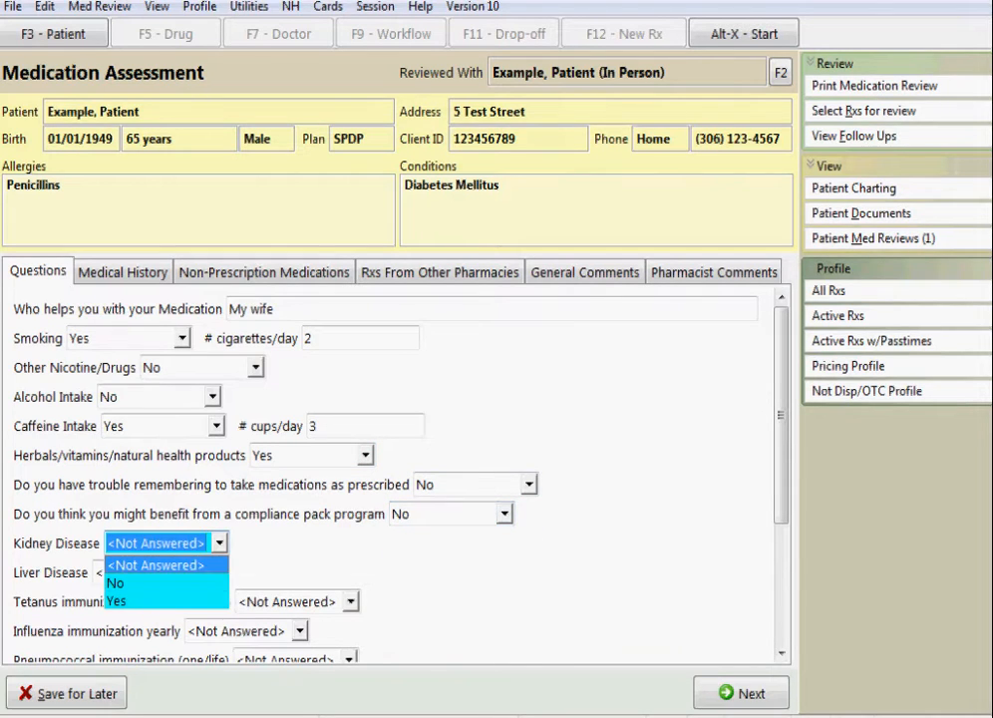
key(Down)
key(Return)
key(Tab)
key(Down)
key(Return)
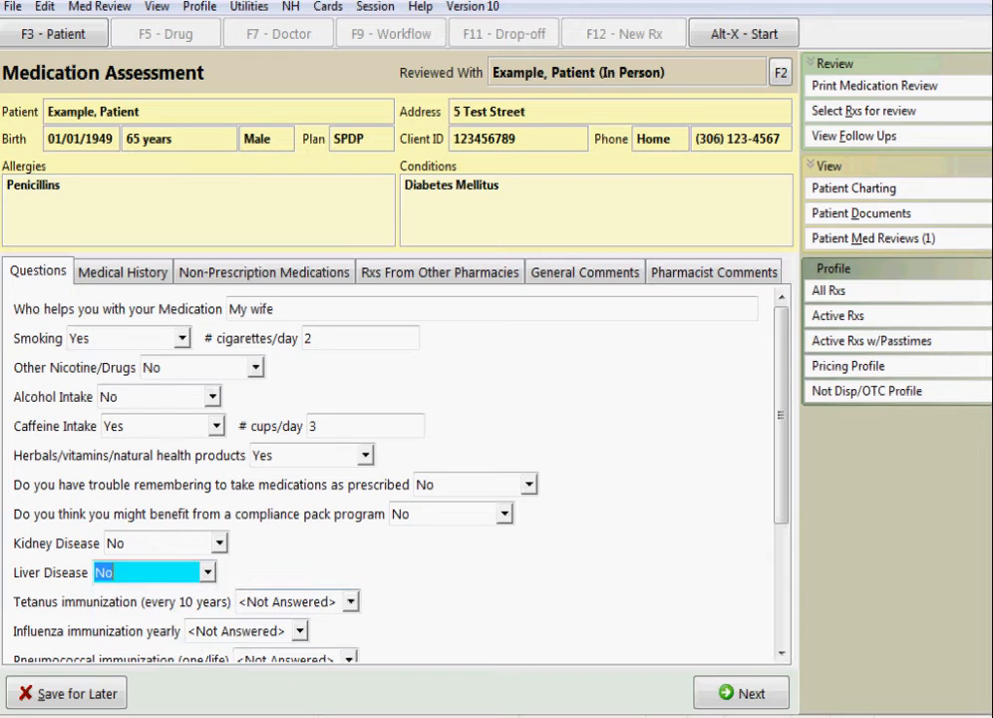
Step: Answer Yes for the tetanus immunization every 10 years
key(Tab)
key(Down)
key(Down)
key(Return)
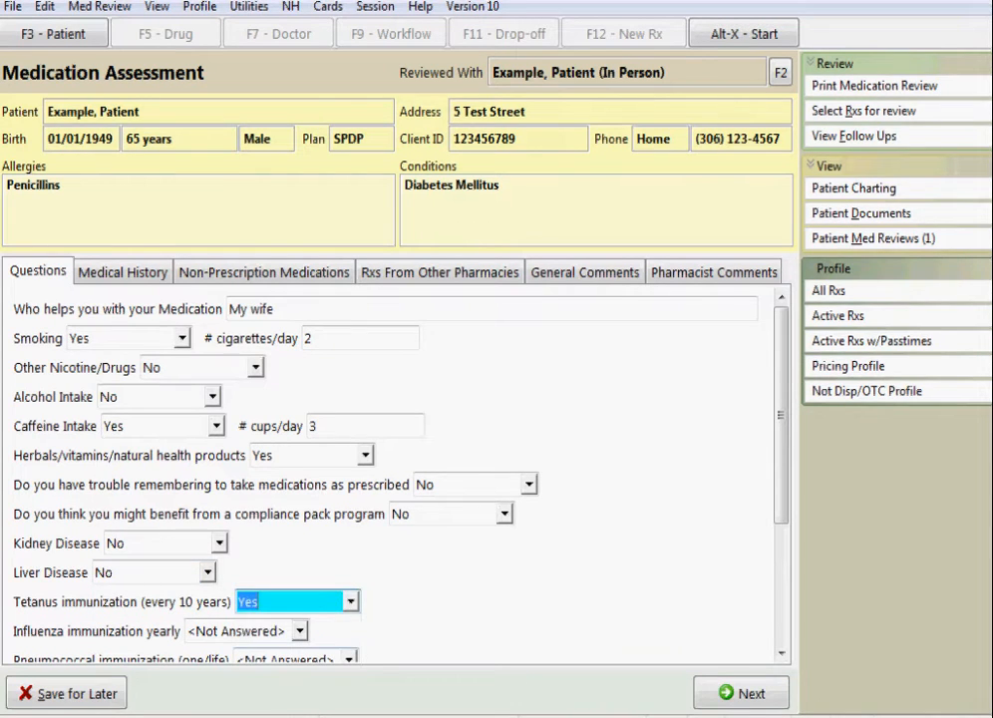
Step: Answer Yes for both the yearly influenza immunization and the one/life pneumococcal immunization
key(Tab)
key(Down)
key(Down)
key(Return)
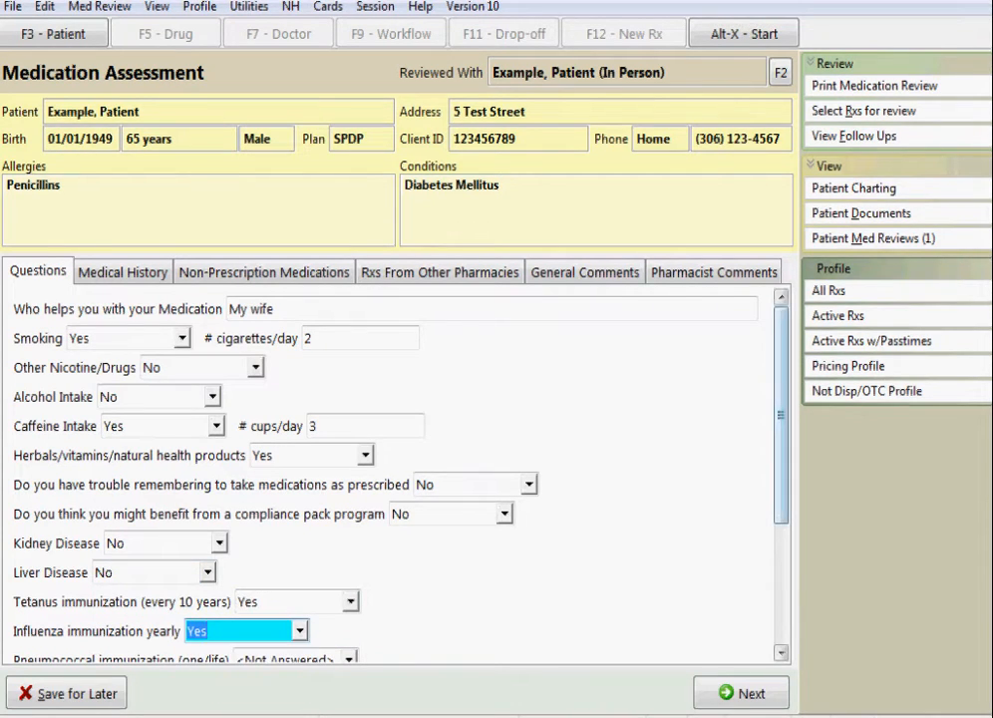
drag(781, 427, 780, 535)
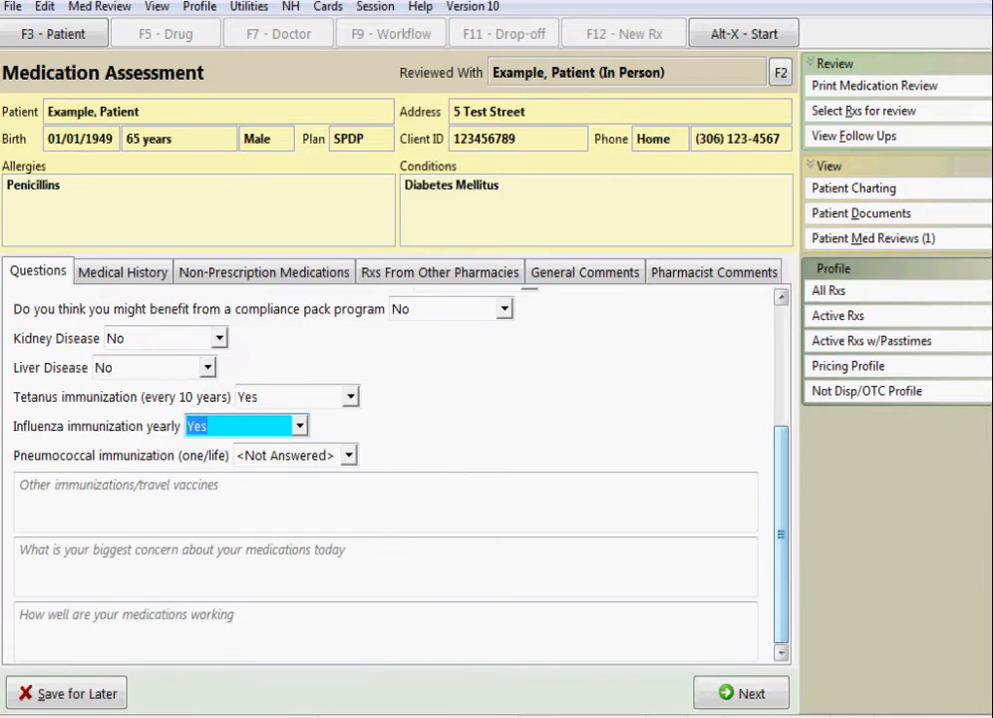
key(Tab)
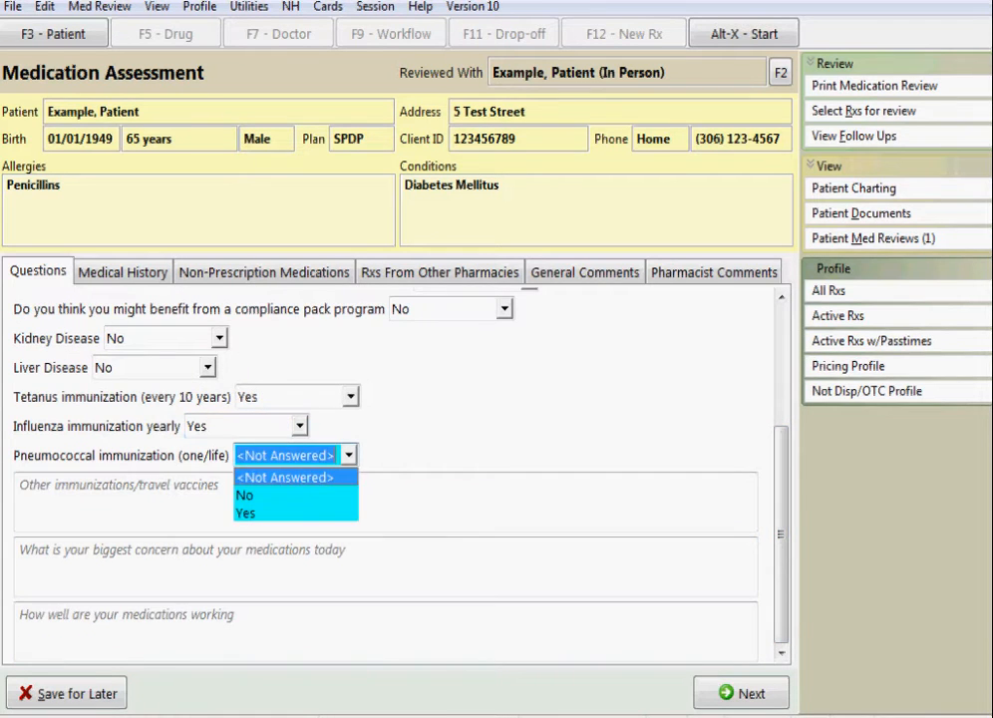
key(Down)
key(Down)
key(Return)
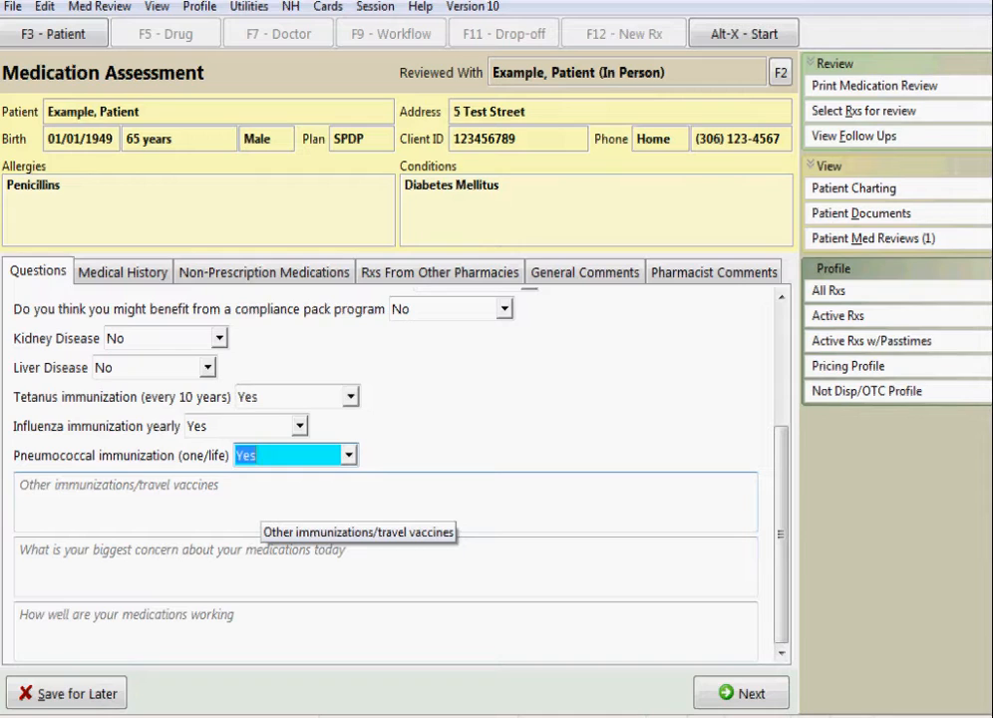
key(Tab)
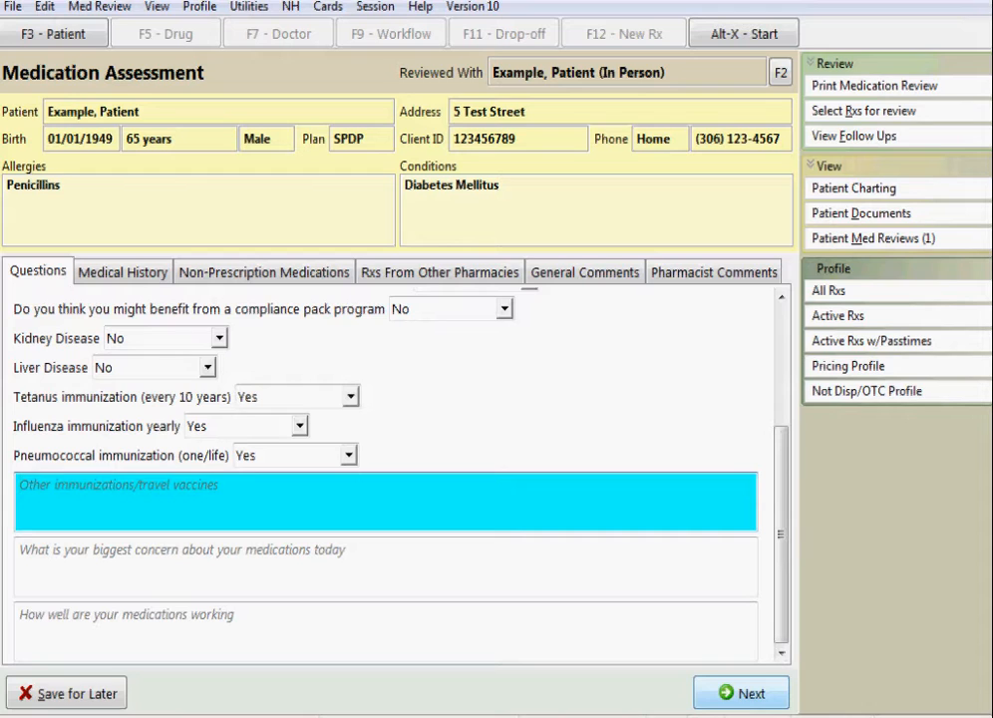
Step: In the medical history, mark Apo-Rabeprazole EC 20mg as currently taken and enter the indication "for acid reflux"
click(741, 693)
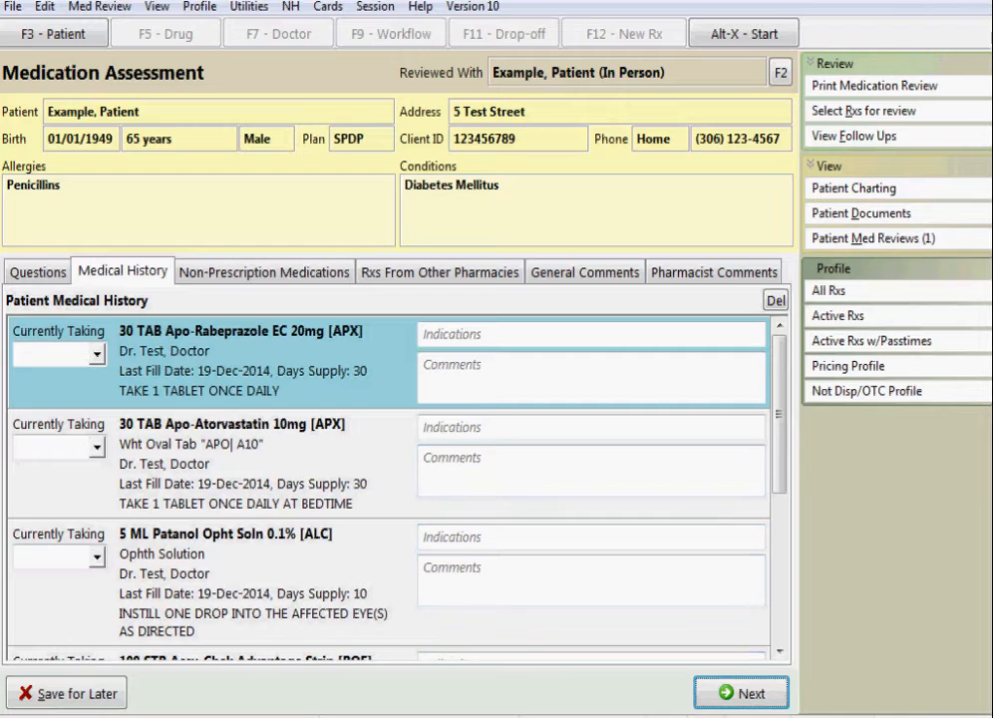
click(97, 354)
key(Down)
click(58, 377)
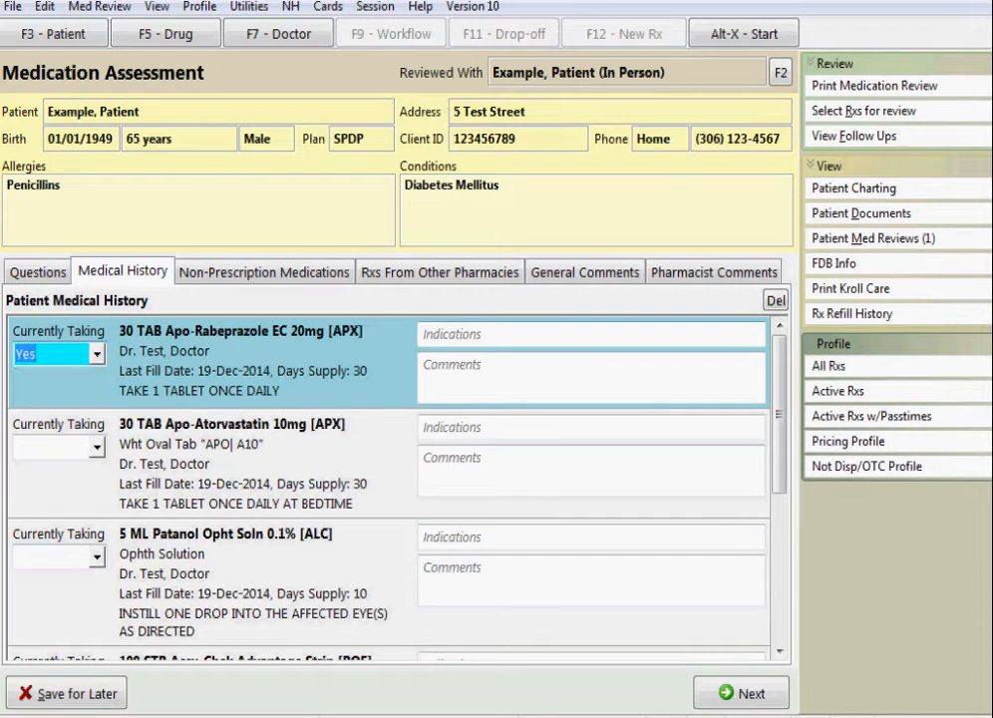
click(436, 336)
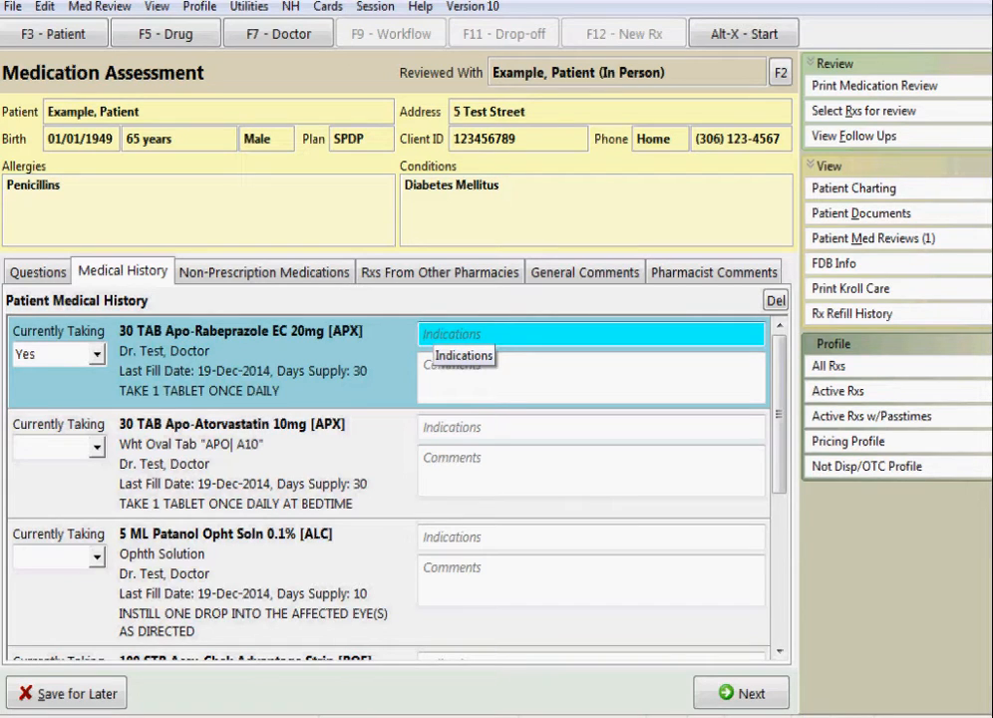
text(for acid reflux)
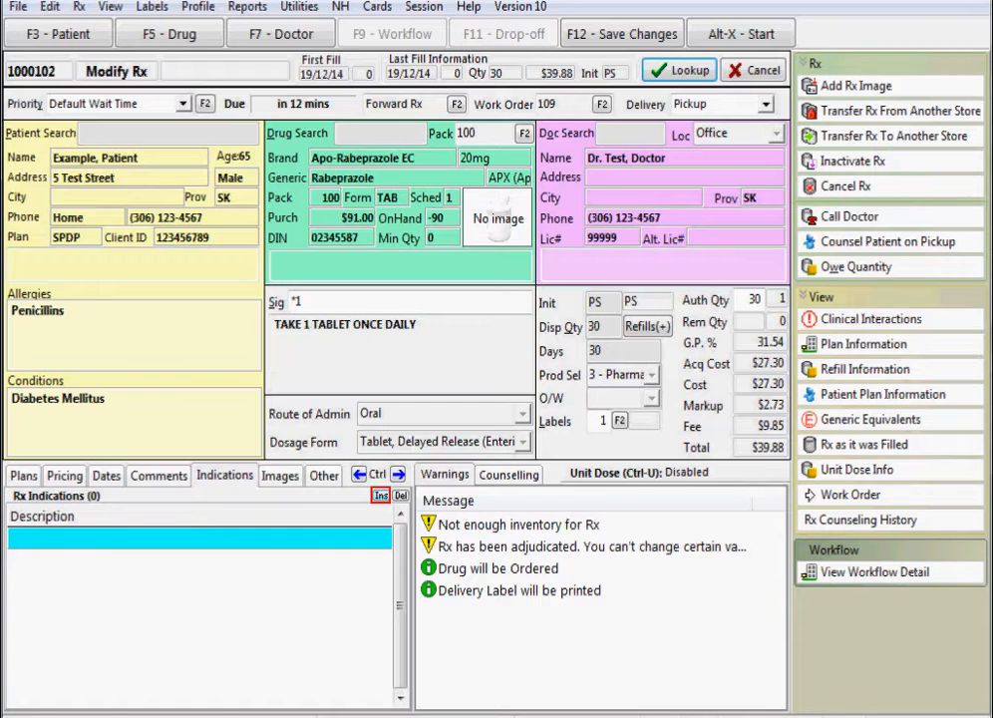
Step: Add Gastroesophageal Reflux as an indication on the Apo-Rabeprazole EC prescription, choosing from indications of all types
key(Insert)
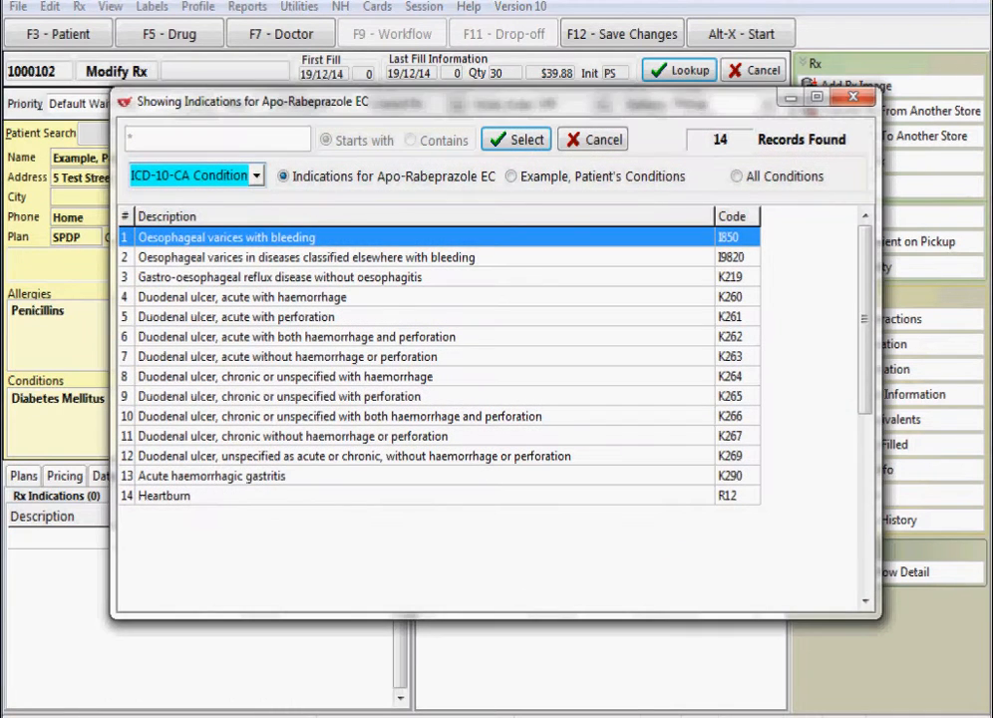
click(257, 176)
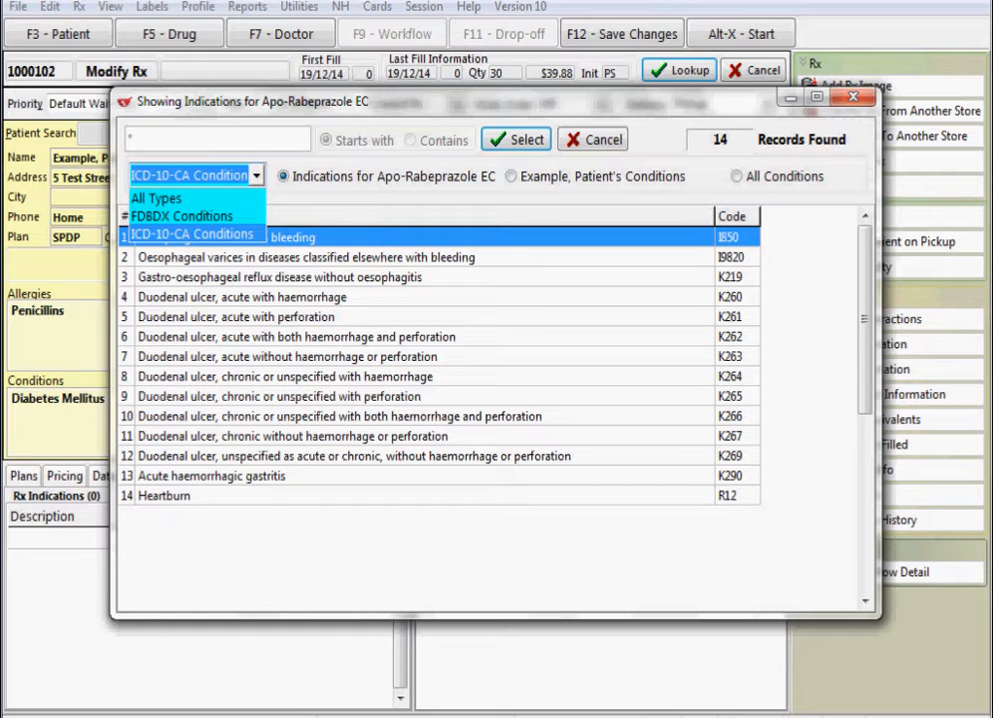
click(158, 198)
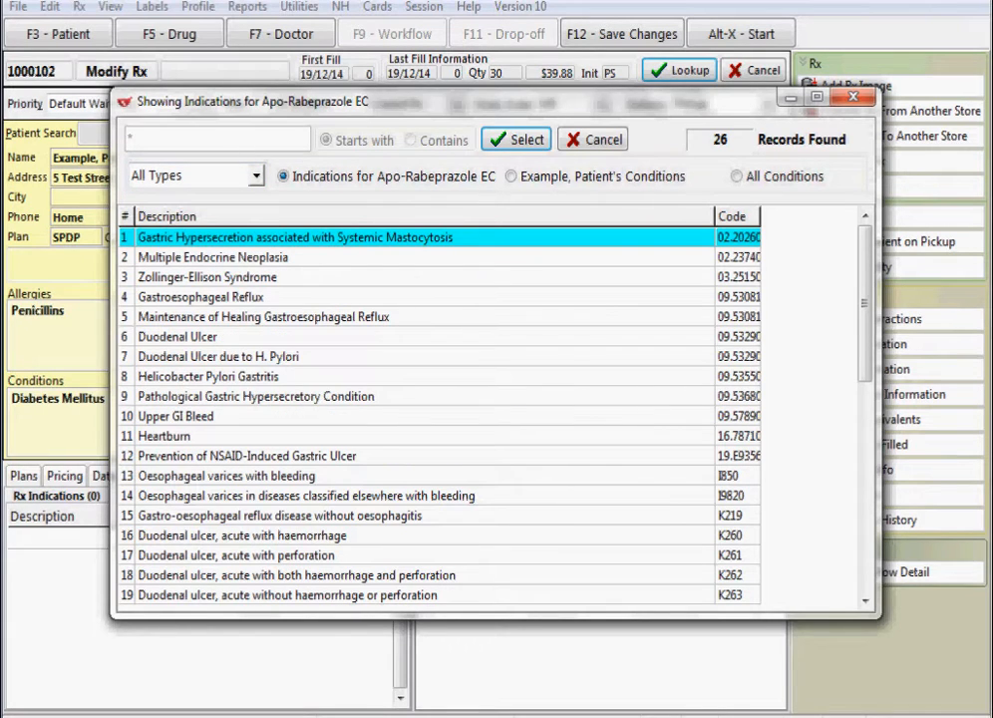
click(201, 297)
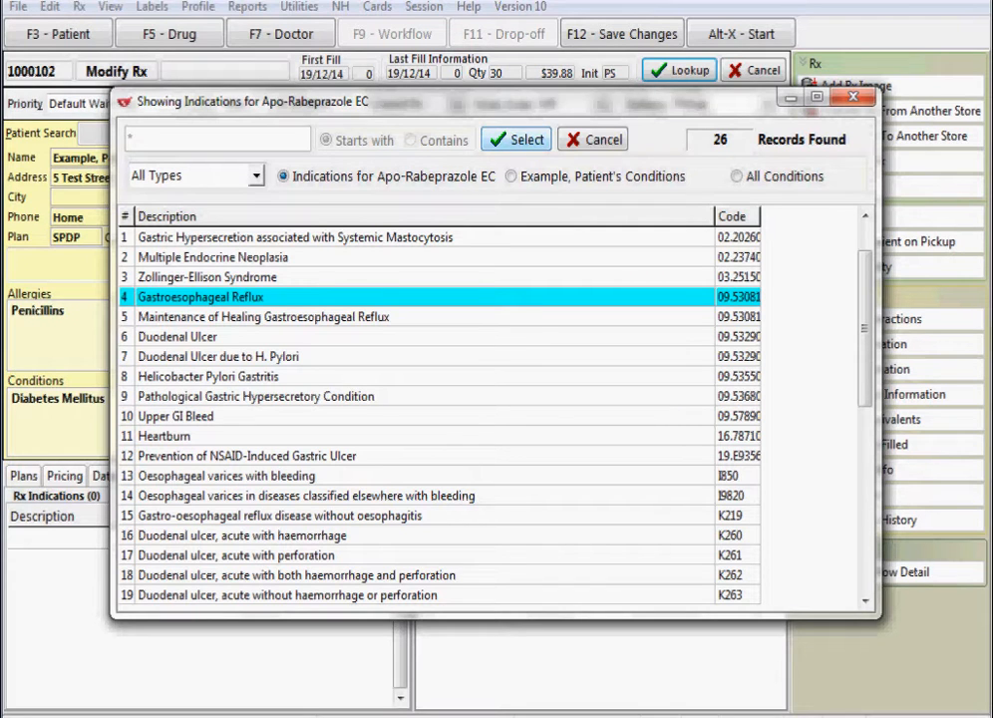
key(Return)
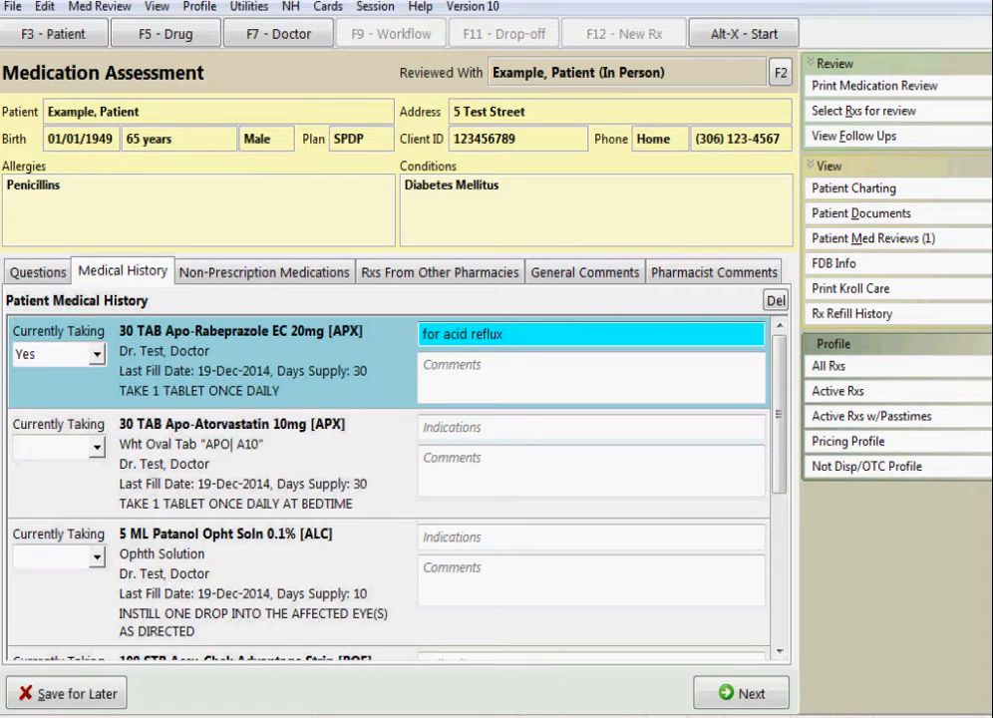
Step: Mark Apo-Atorvastatin 10mg as currently taken and enter the indication "for cholesterol"
click(97, 448)
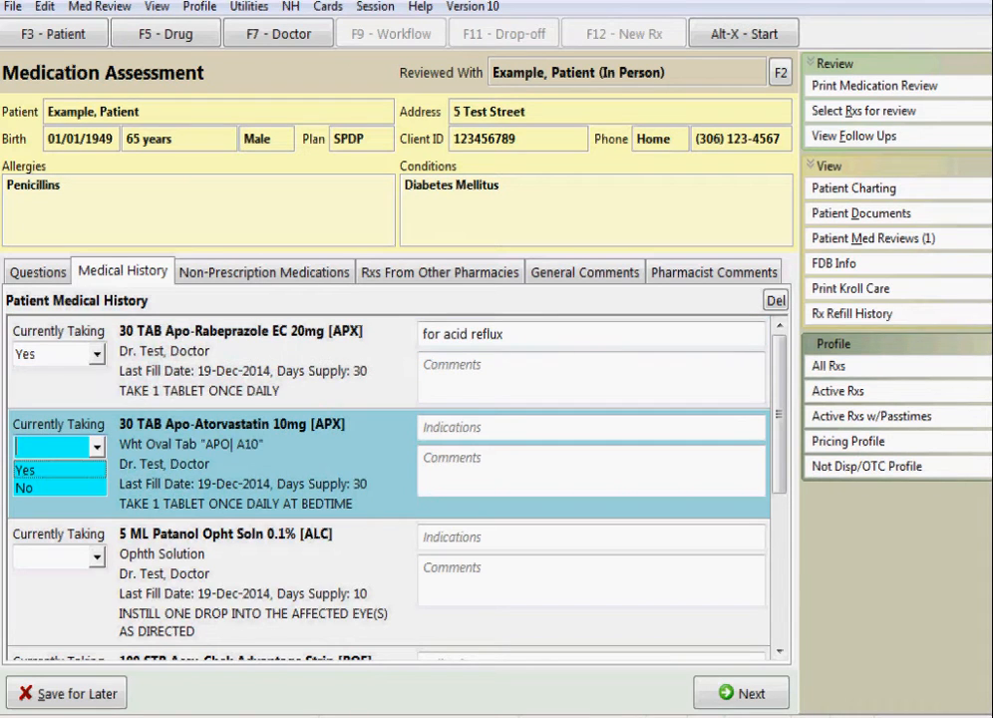
click(55, 470)
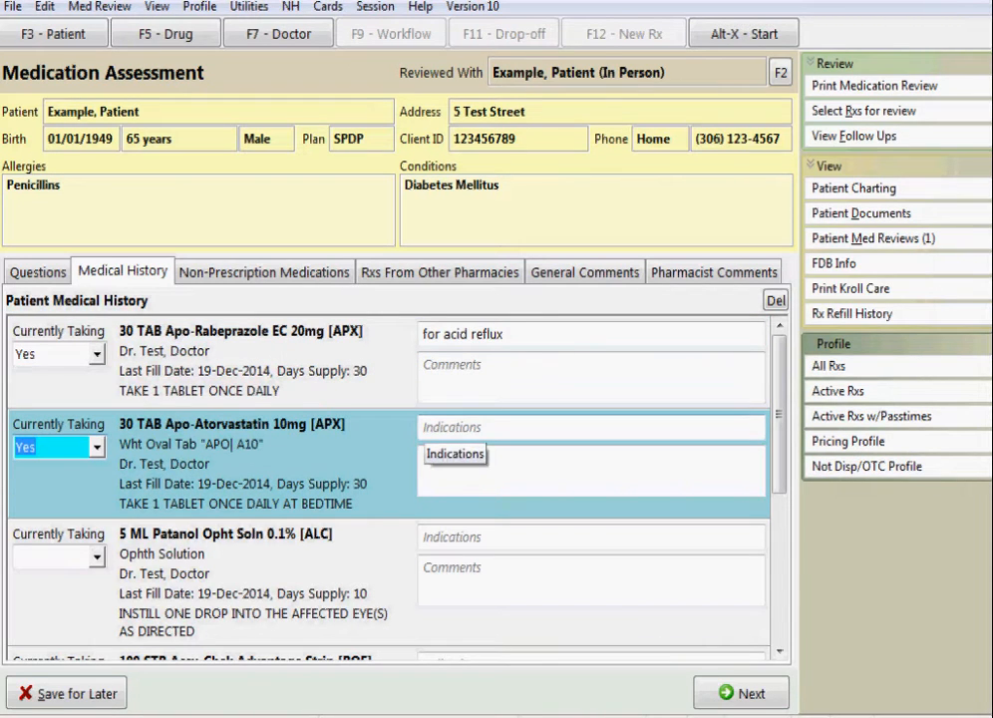
click(434, 426)
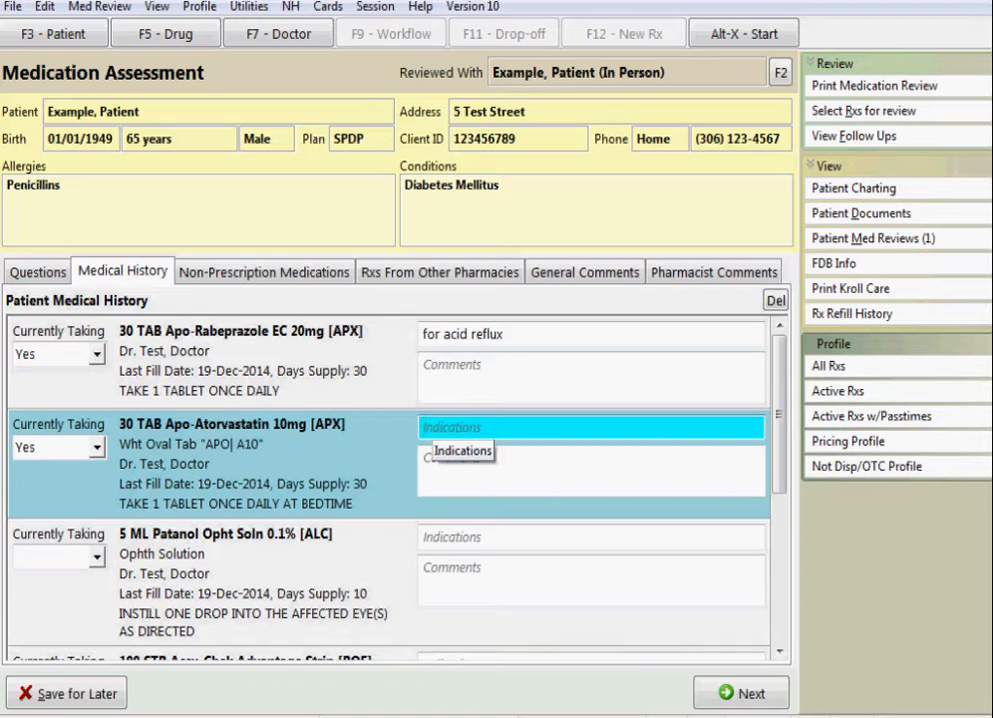
text(for cholesterol)
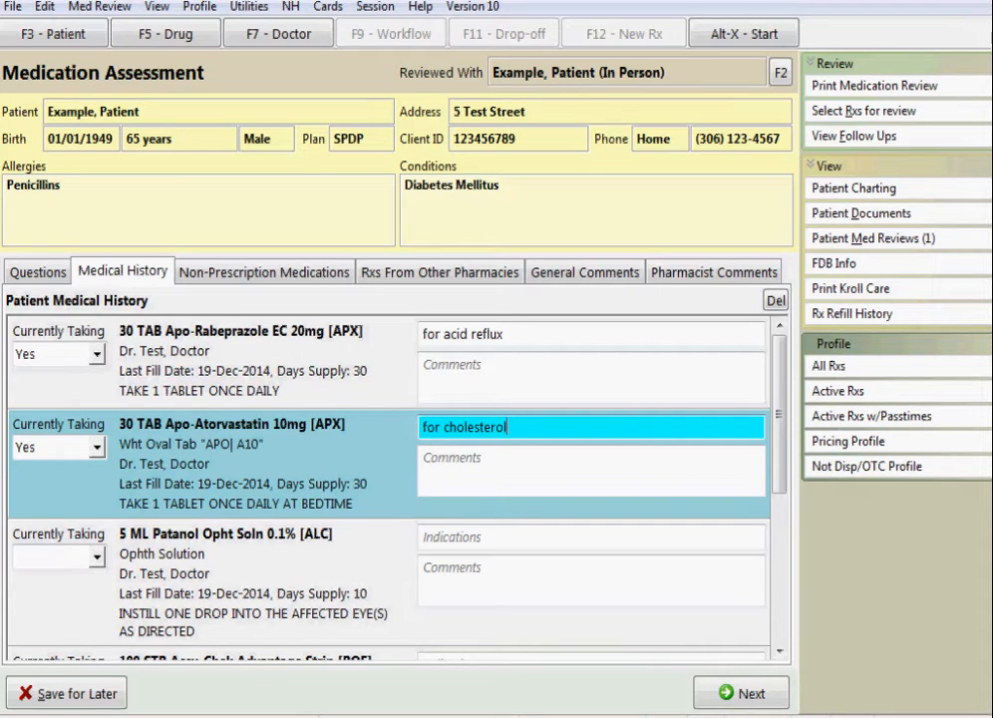
Step: Mark Patanol Opht Soln 0.1% as not currently taken, with indication "itchiness/redness of eyes" and comment "condition has subsided"
key(Tab)
key(Tab)
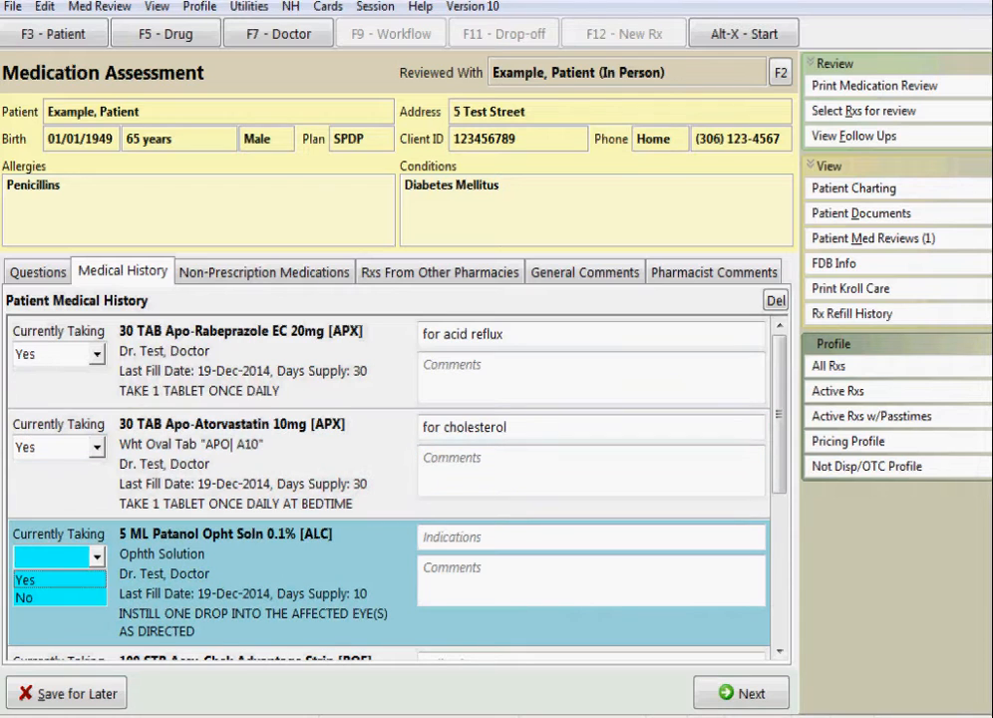
key(n)
key(Tab)
text(it)
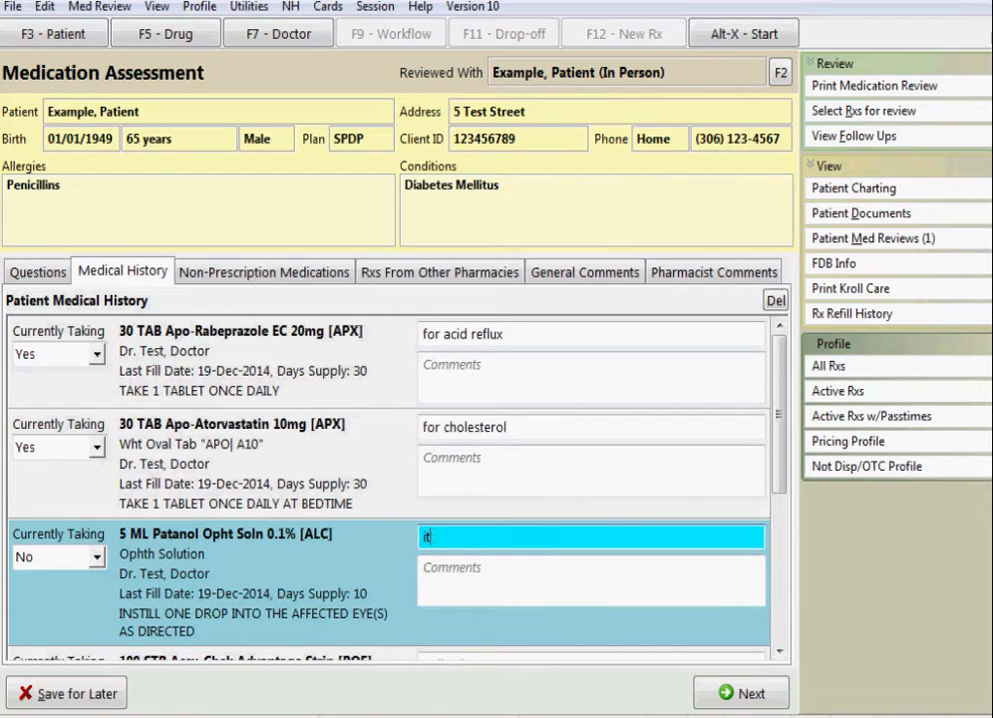
text(chiness/redness of eyes)
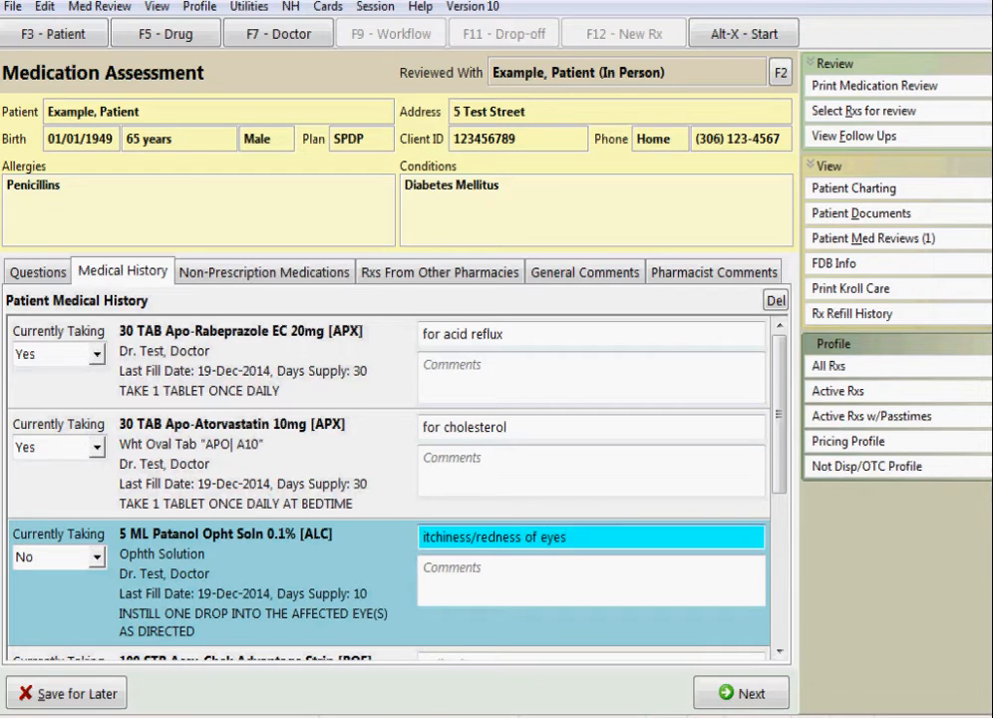
key(Tab)
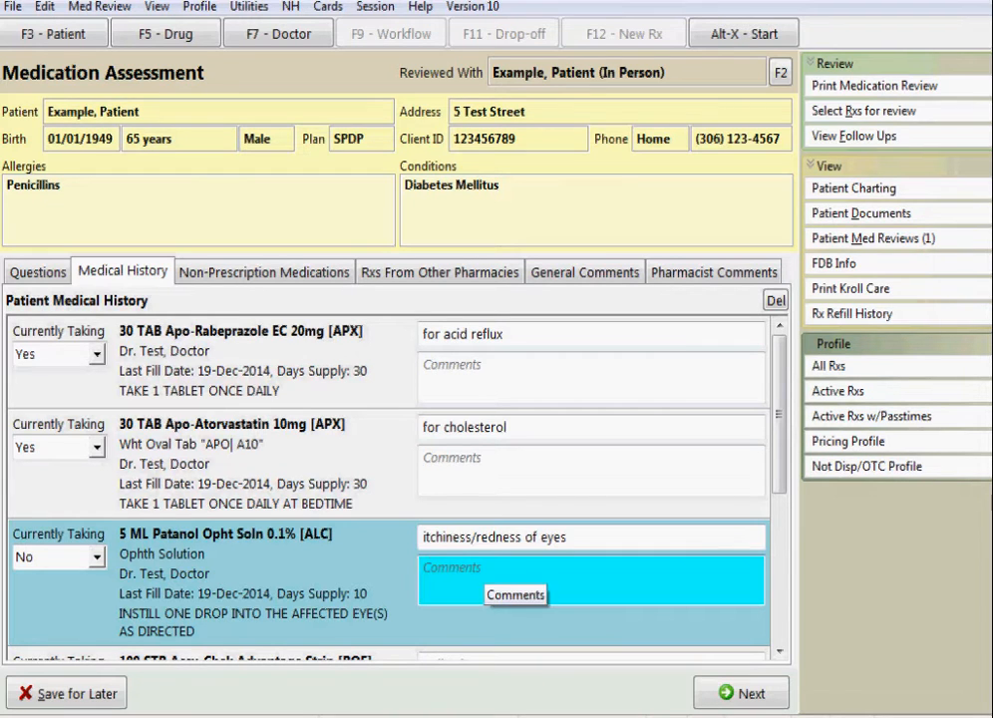
text(condition)
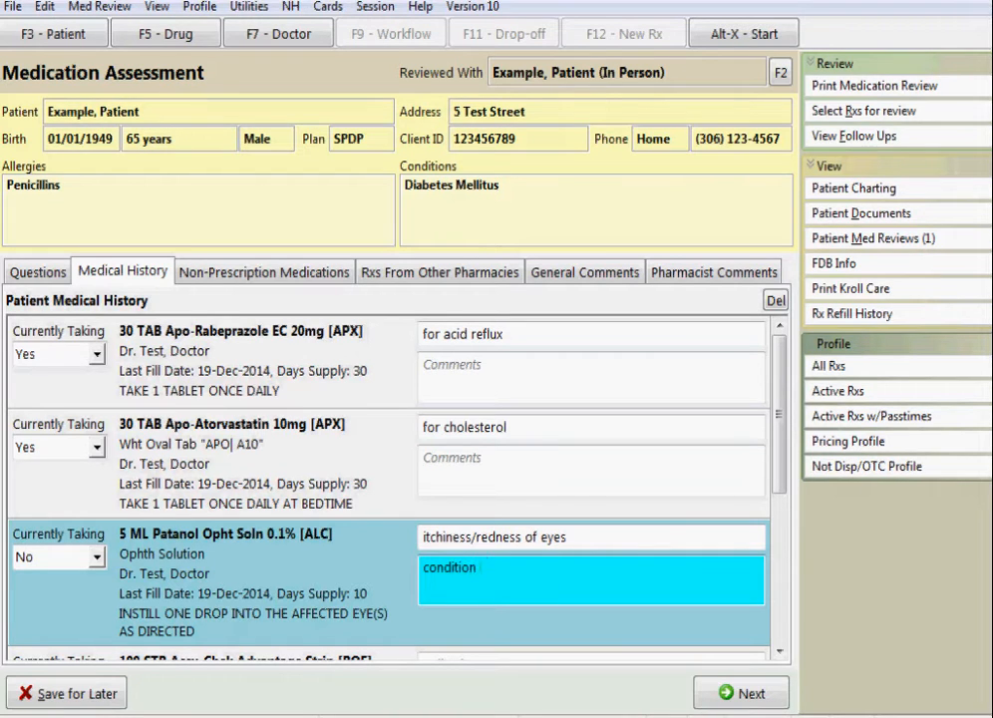
text( has subsided)
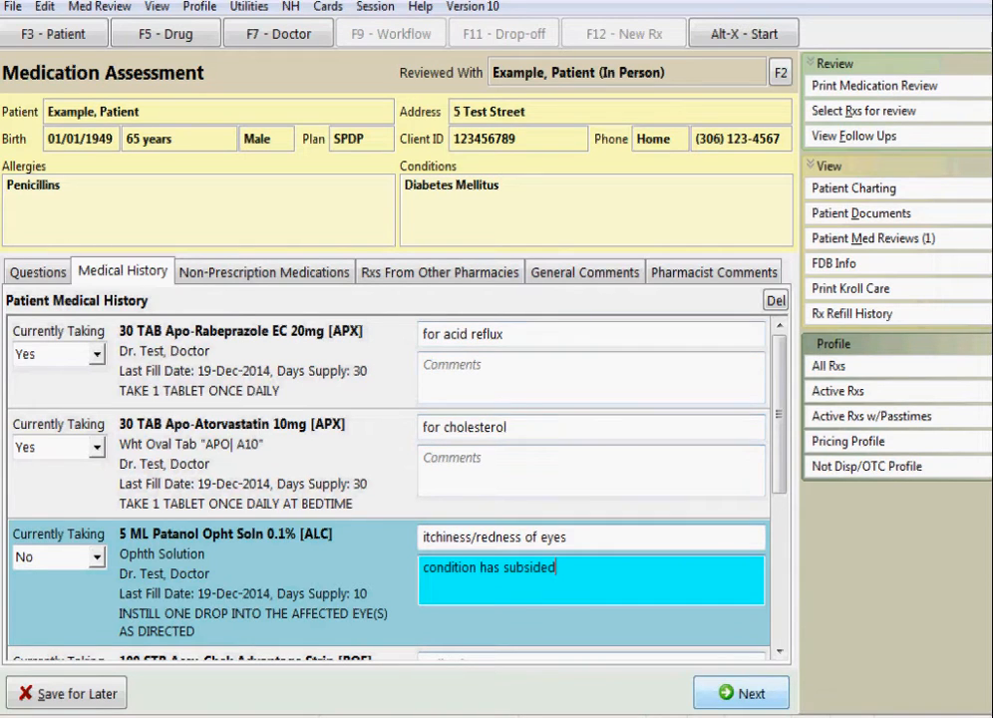
Step: Add the non-prescription medication "melatonin 3mg" as currently taken, with the comment "as a sleep aid"
click(741, 693)
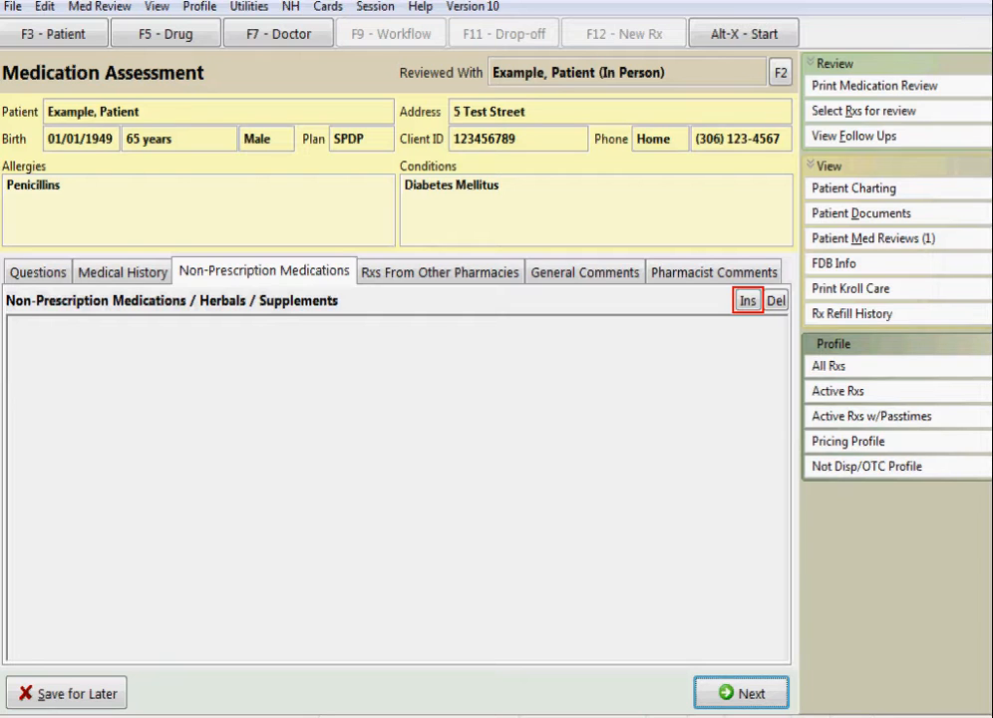
key(Insert)
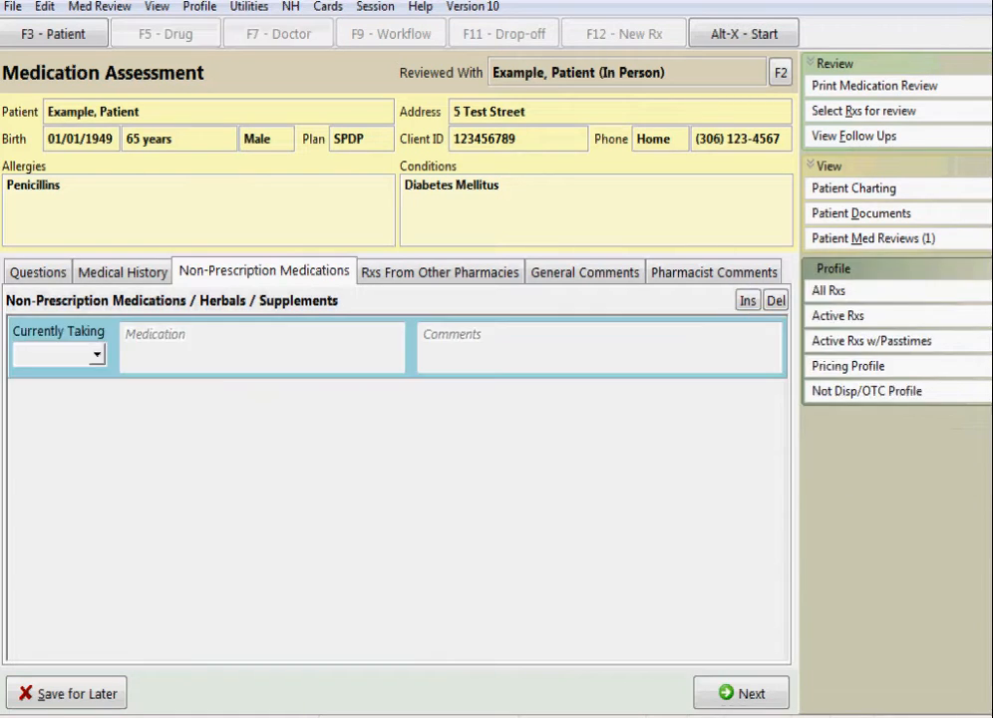
key(alt+Down)
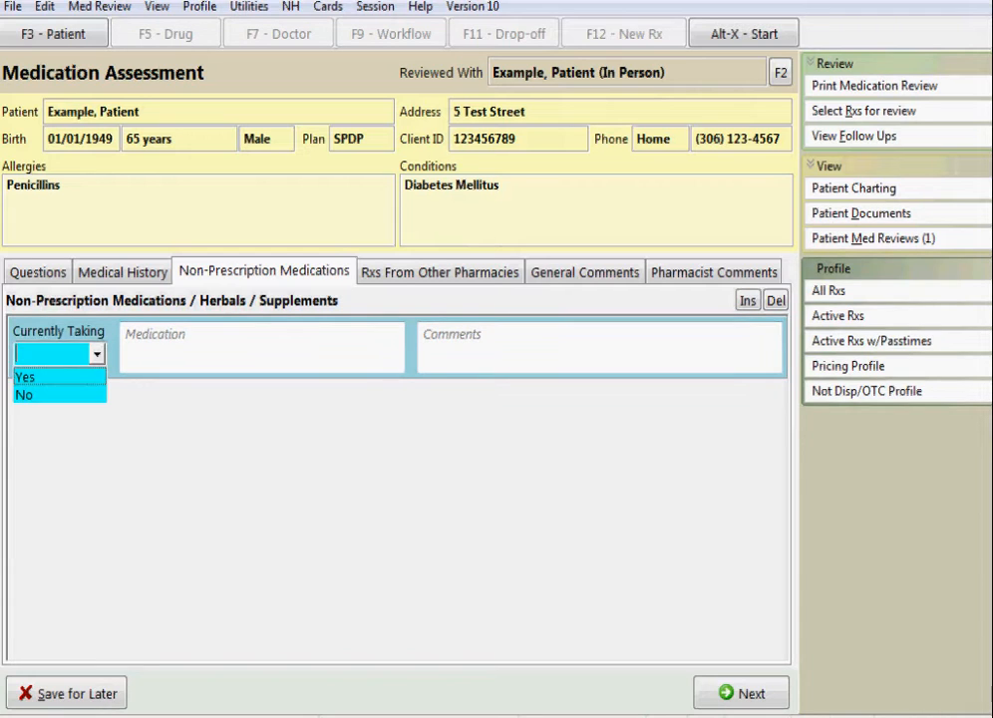
key(Down)
key(Tab)
text(mel)
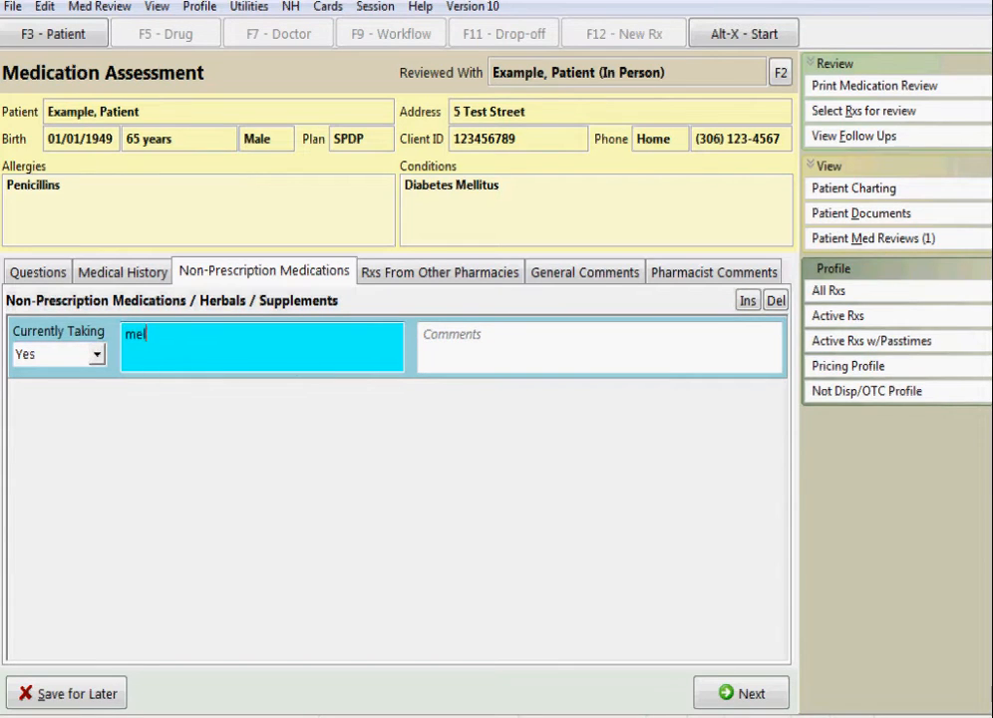
text(atonin 3mg)
key(Tab)
text(as a sleep aid)
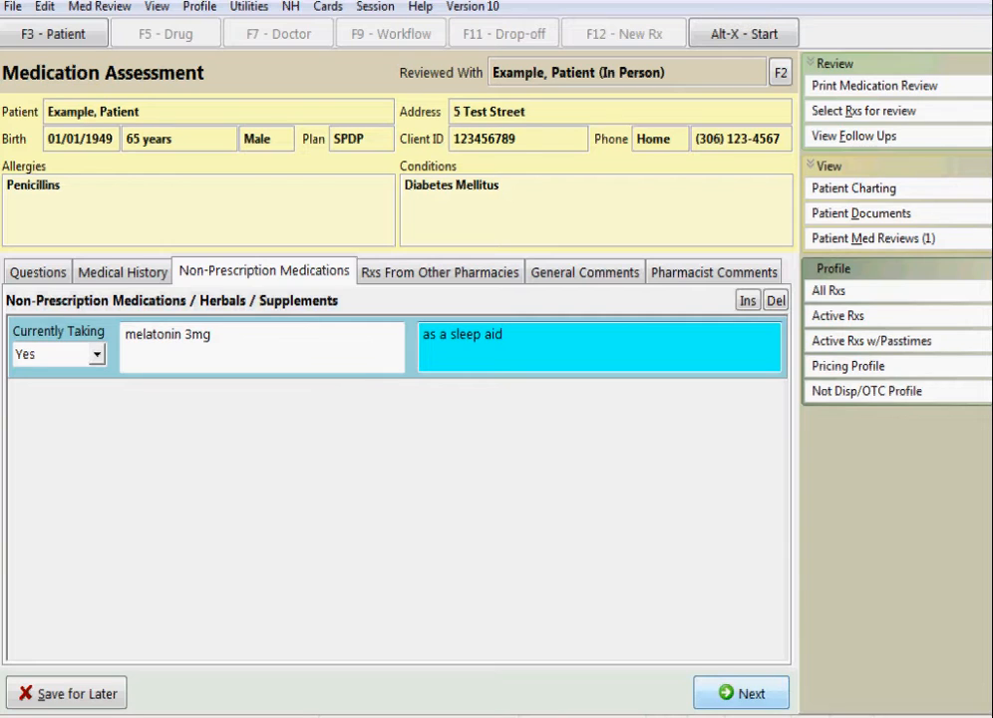
Step: Look through the assessment's sections for prescriptions from other pharmacies, general comments and pharmacist comments
click(741, 693)
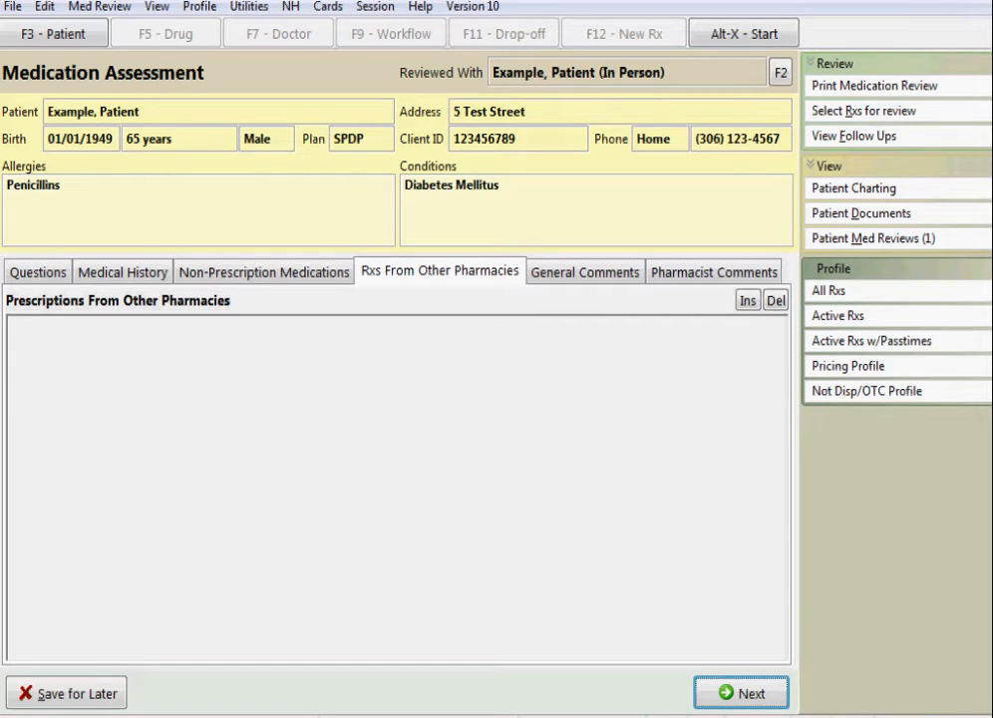
click(584, 272)
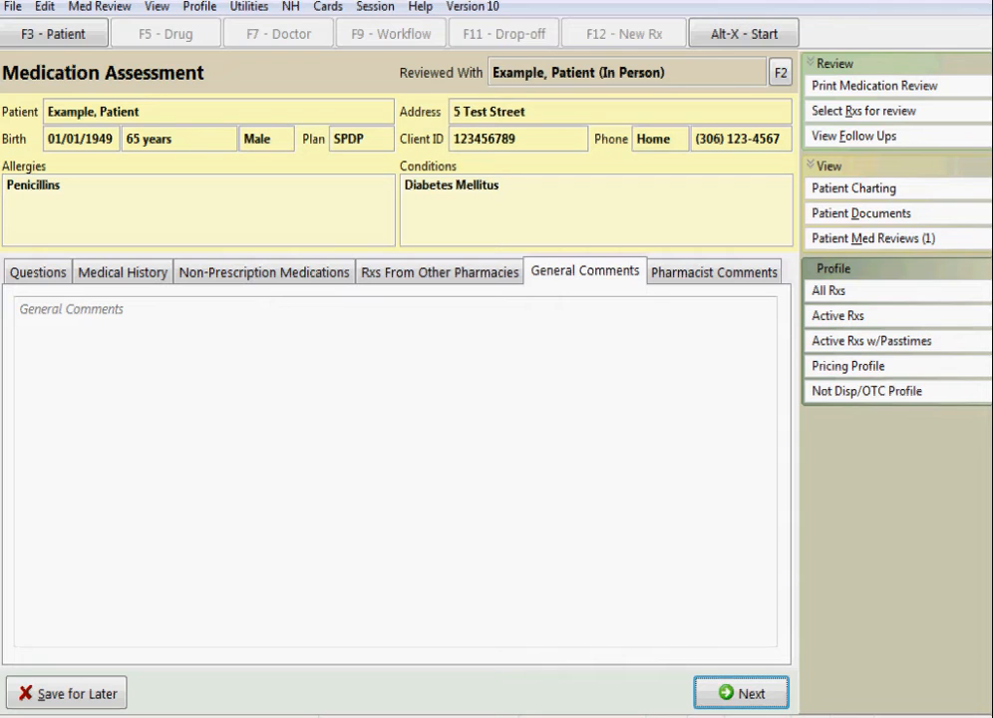
click(714, 272)
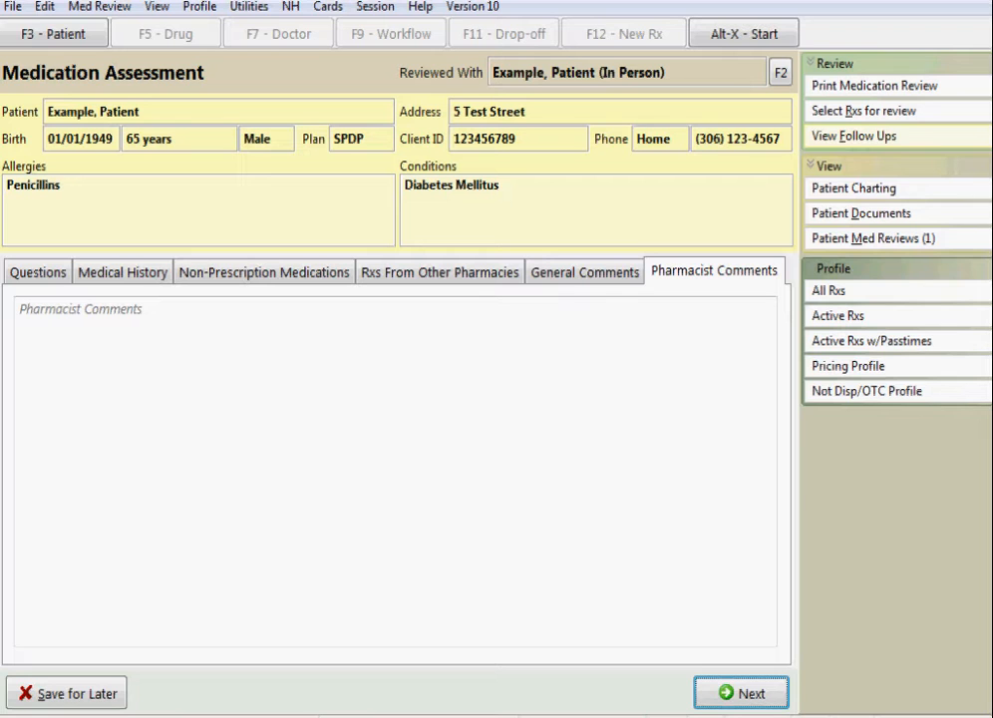
Step: Add a follow-up to the Medication Assessment, required in 2 days, with the comment "waiting on lab results", and save it
click(855, 136)
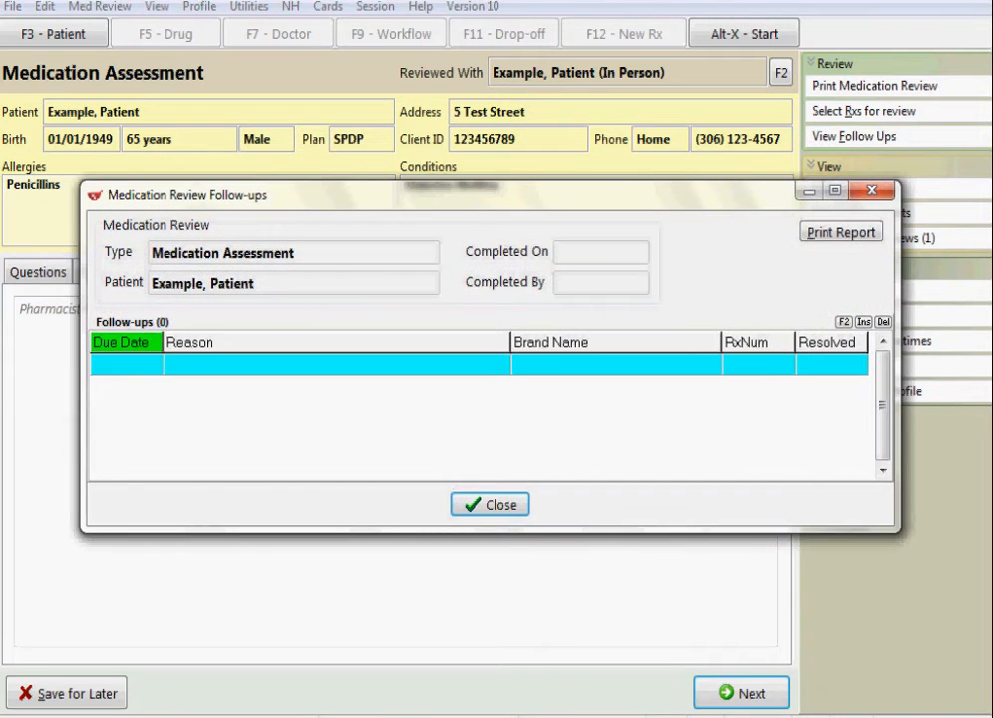
key(Insert)
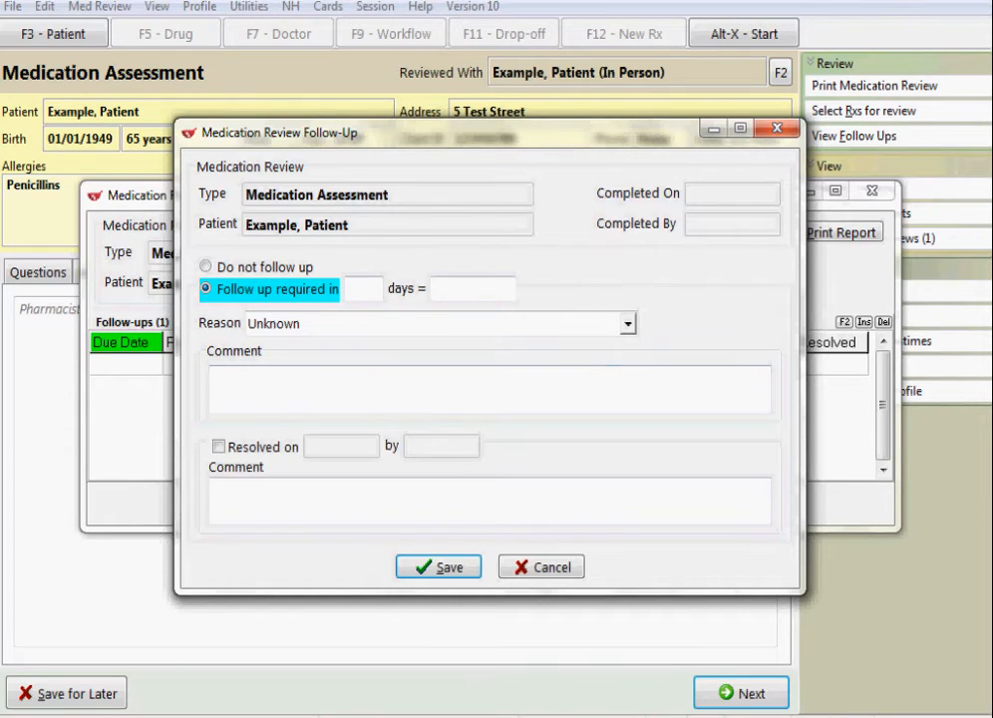
click(364, 289)
text(2)
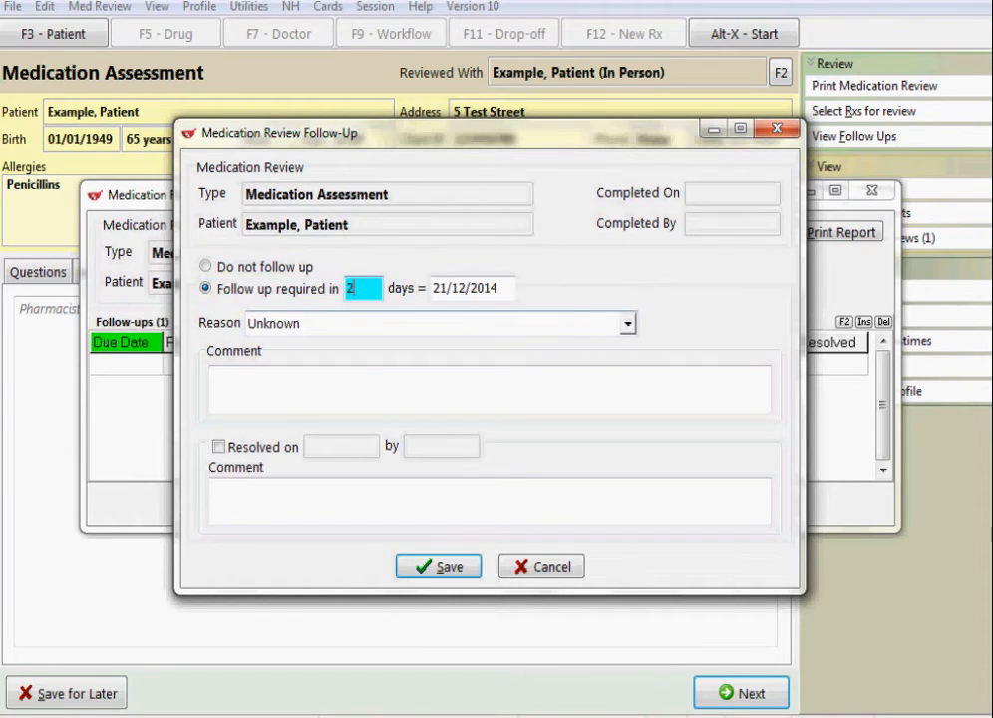
click(398, 388)
text(wai)
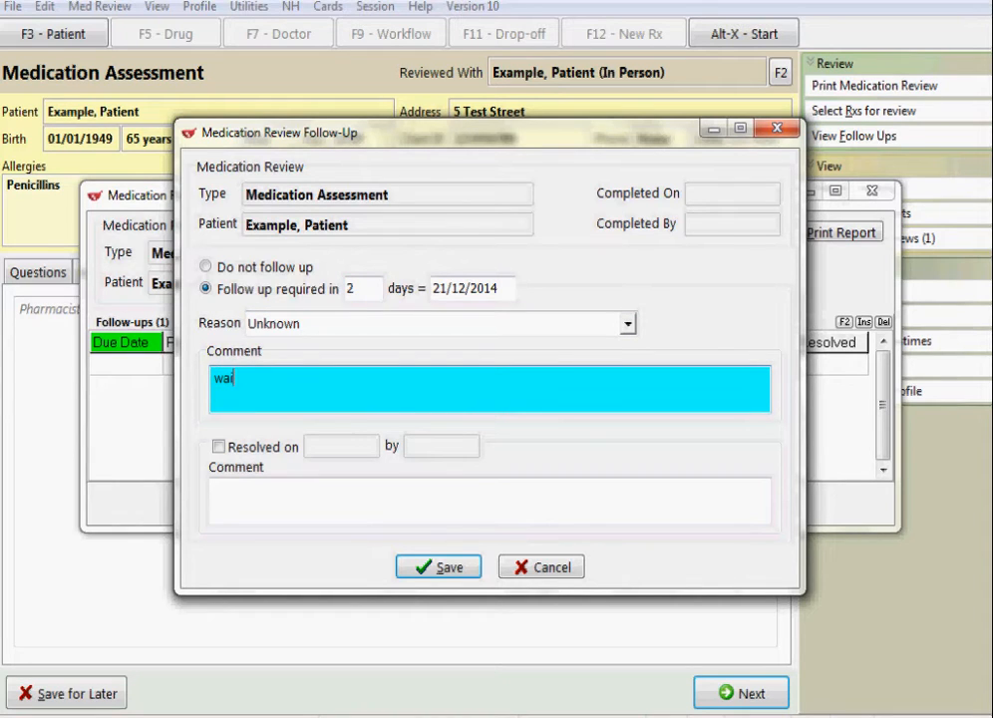
text(ting on lab results)
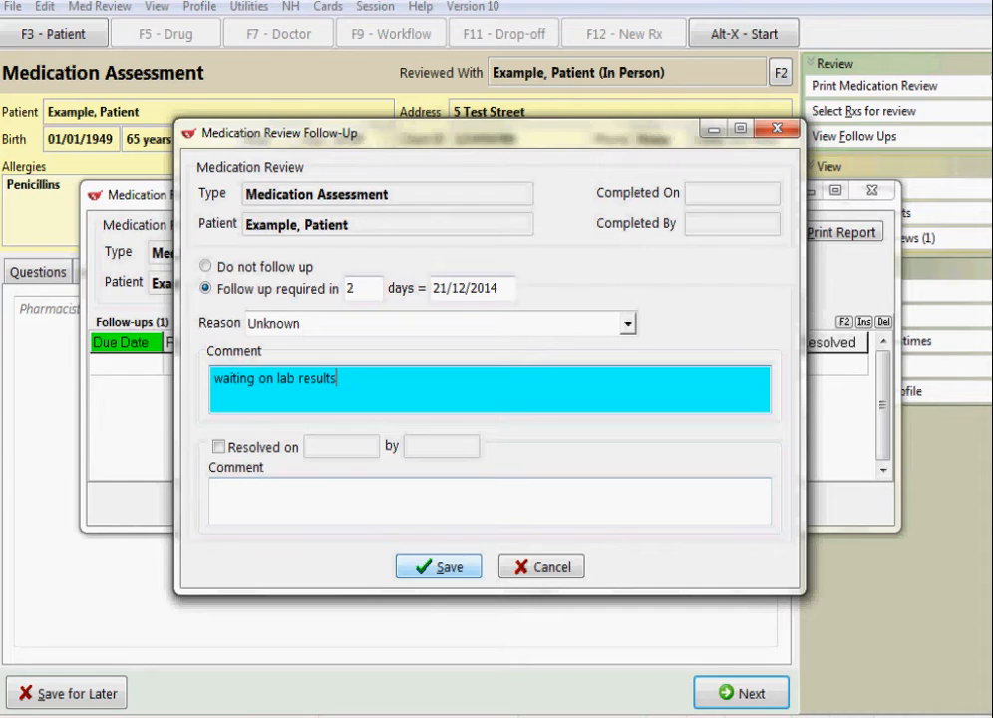
click(439, 567)
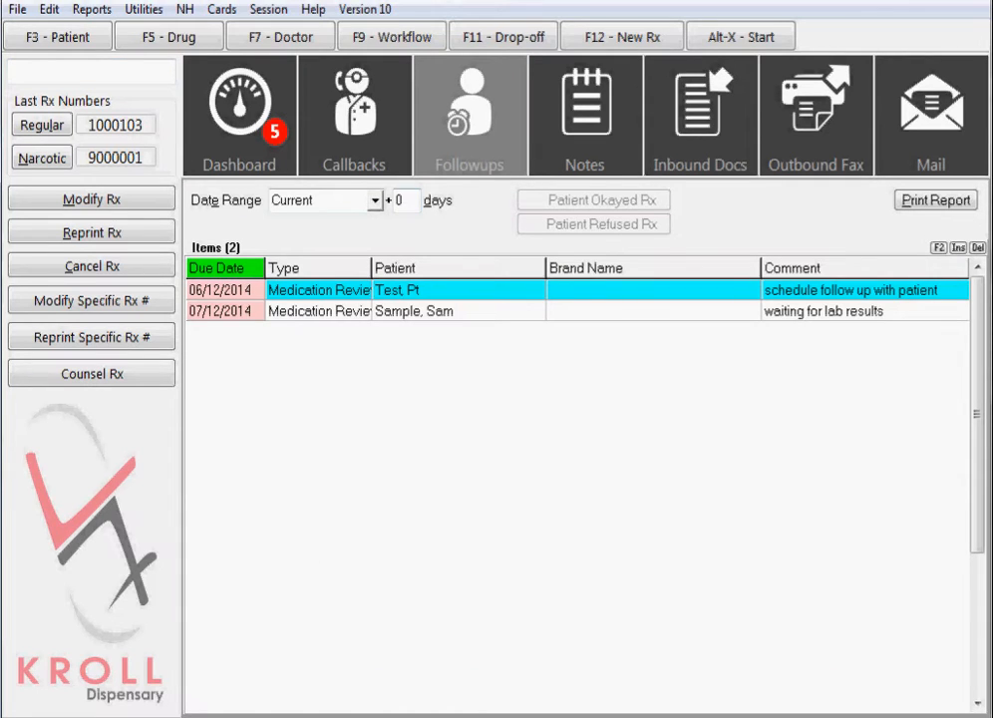
Step: Extend the follow-ups list to current plus 2 days and select the patient's medication review follow-up
click(406, 201)
text(2)
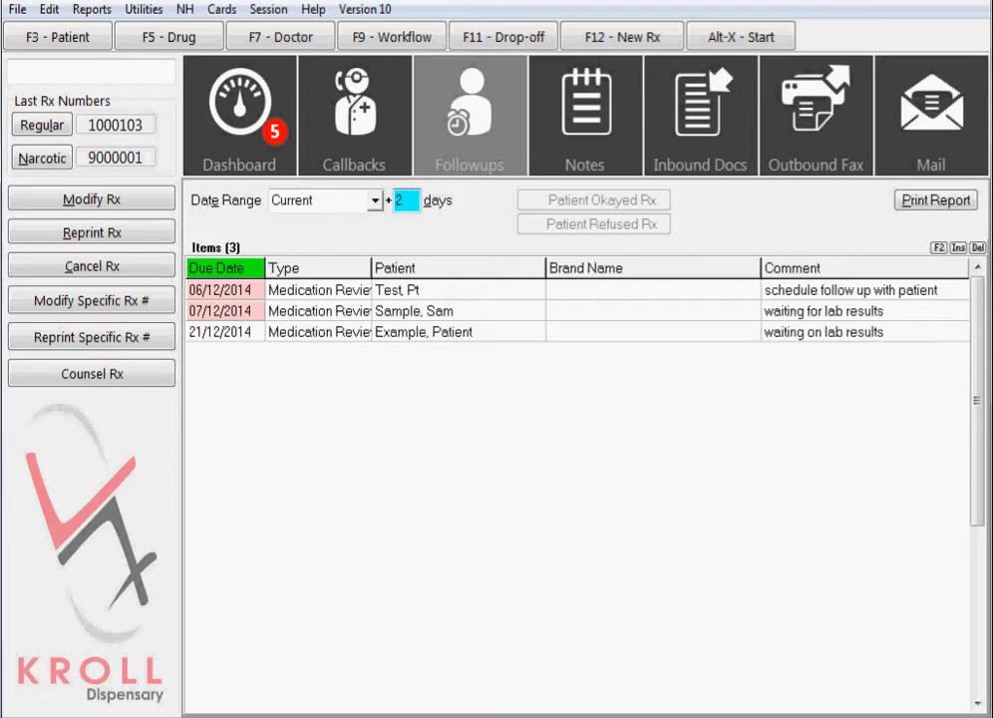
click(423, 332)
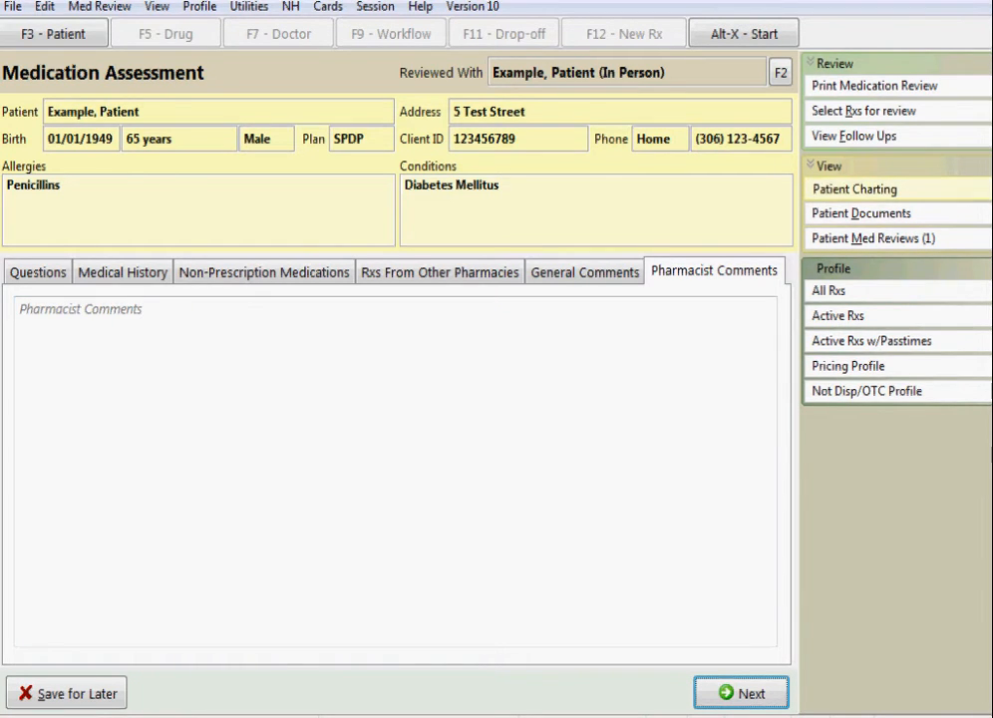
Step: View the patient's charting from the Medication Assessment and leave it without adding values
click(854, 190)
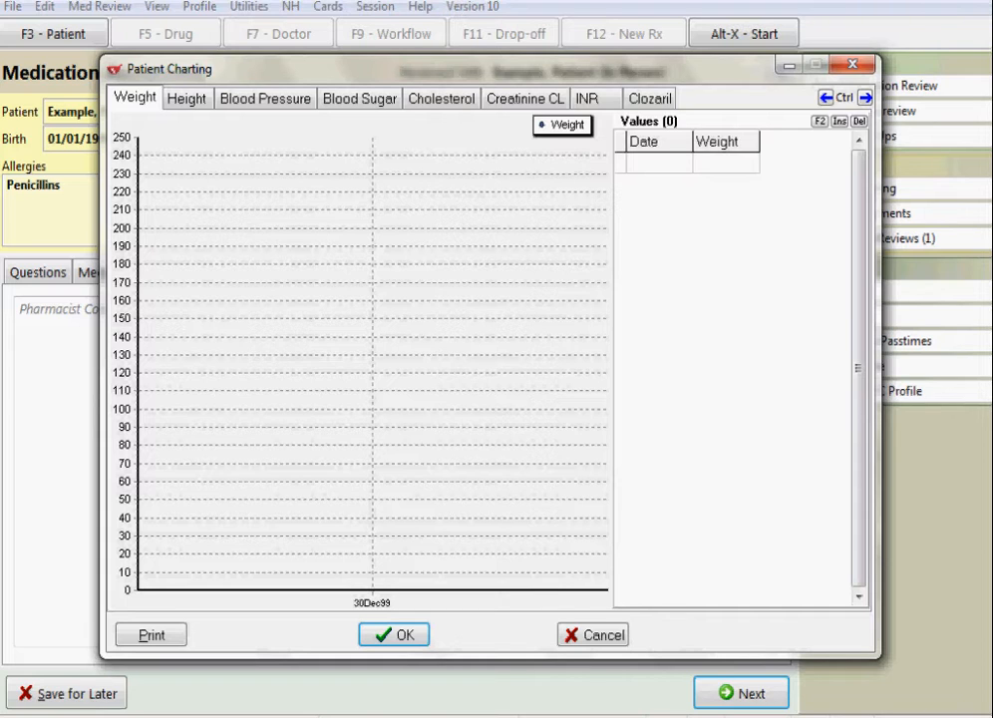
key(Escape)
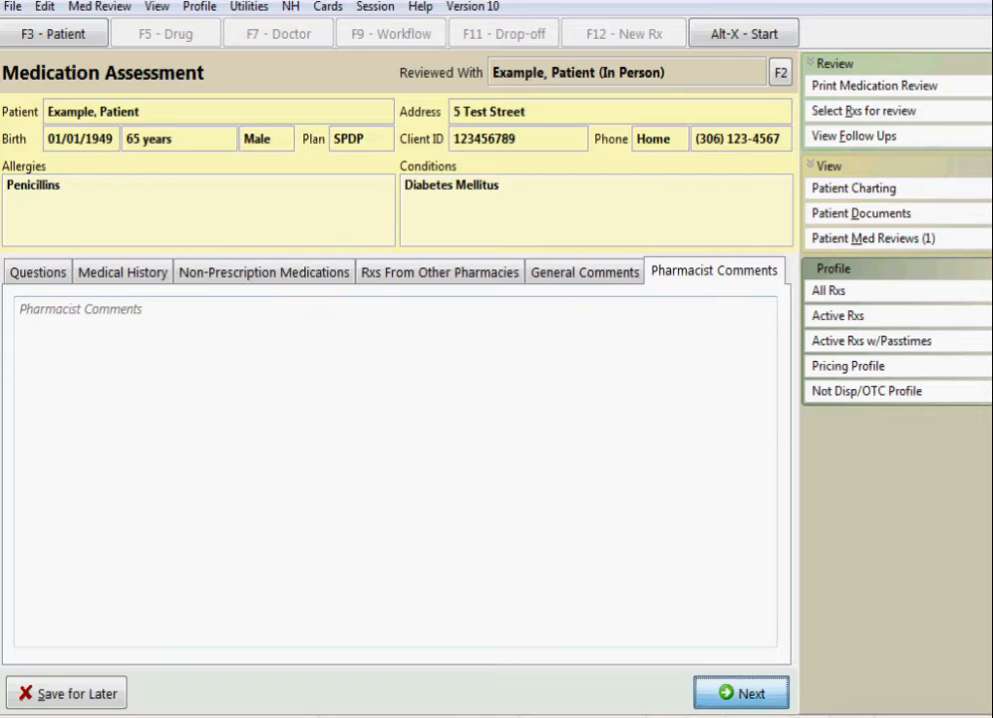
Step: Finalize the medication review with the preset date and pharmacist, and accept the pharmacist's electronic signature
click(741, 693)
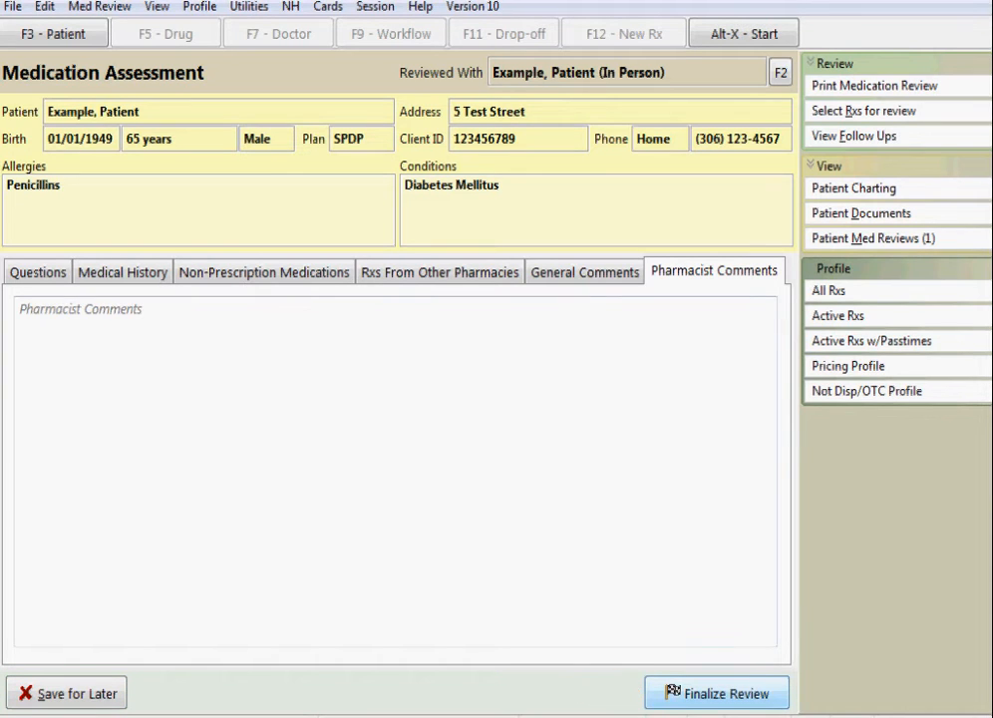
click(717, 693)
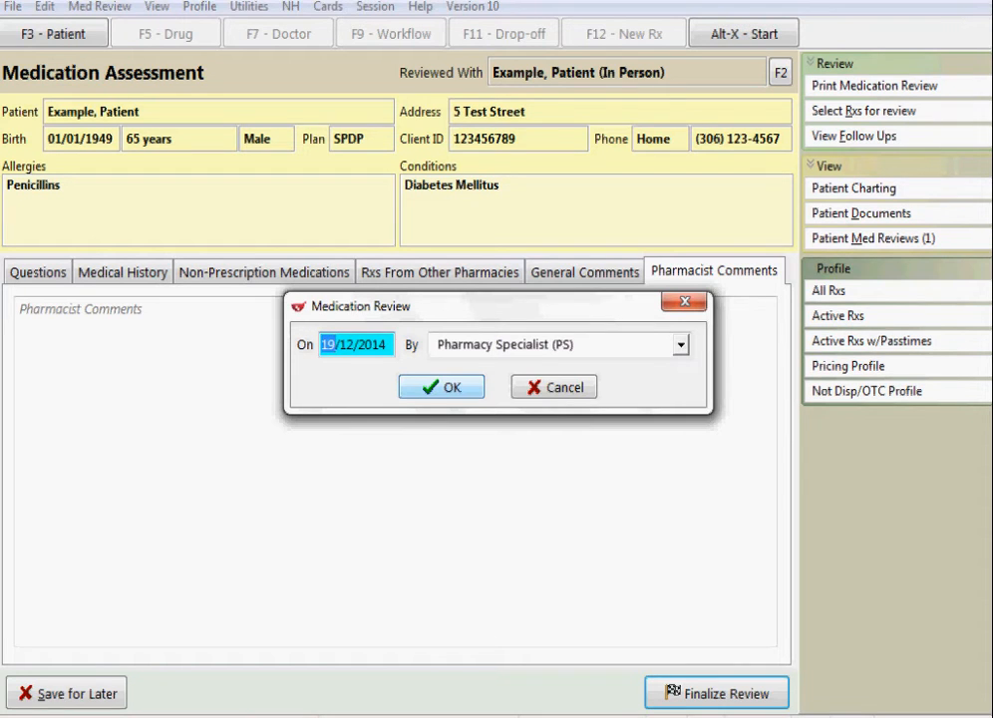
key(Return)
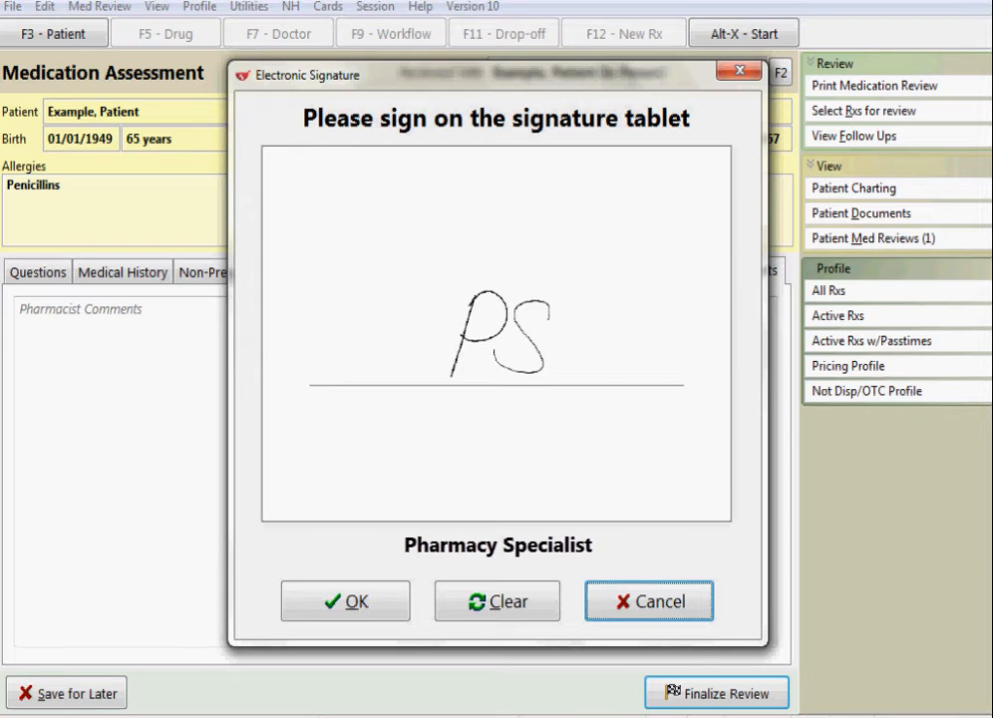
key(alt+o)
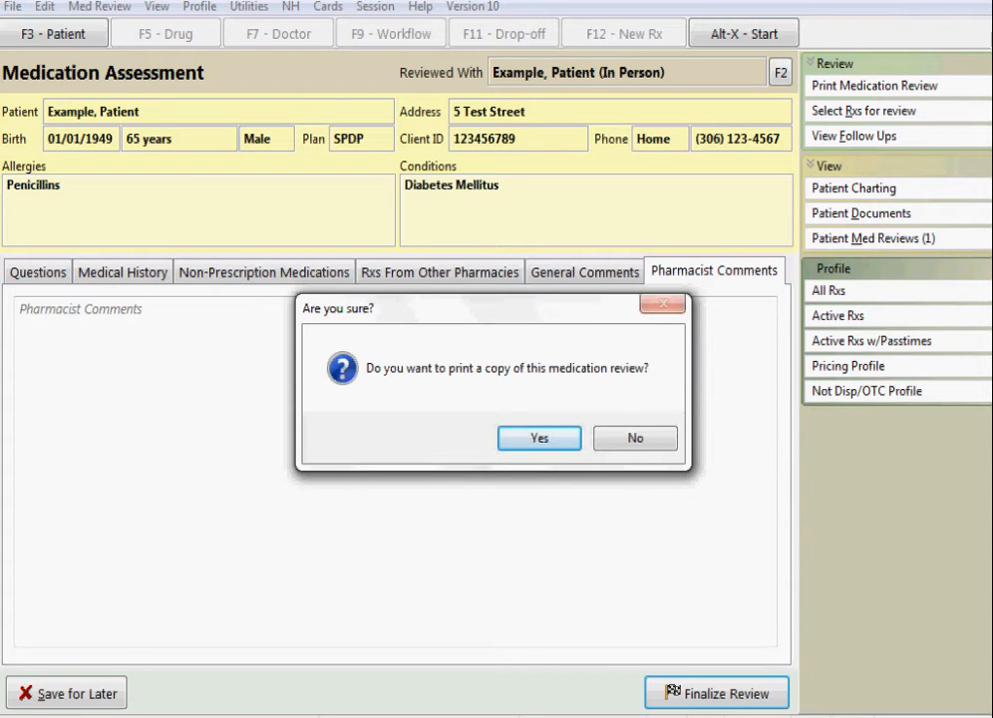
Step: Agree to print a copy of the medication review, preview the report, and close the report options
key(Return)
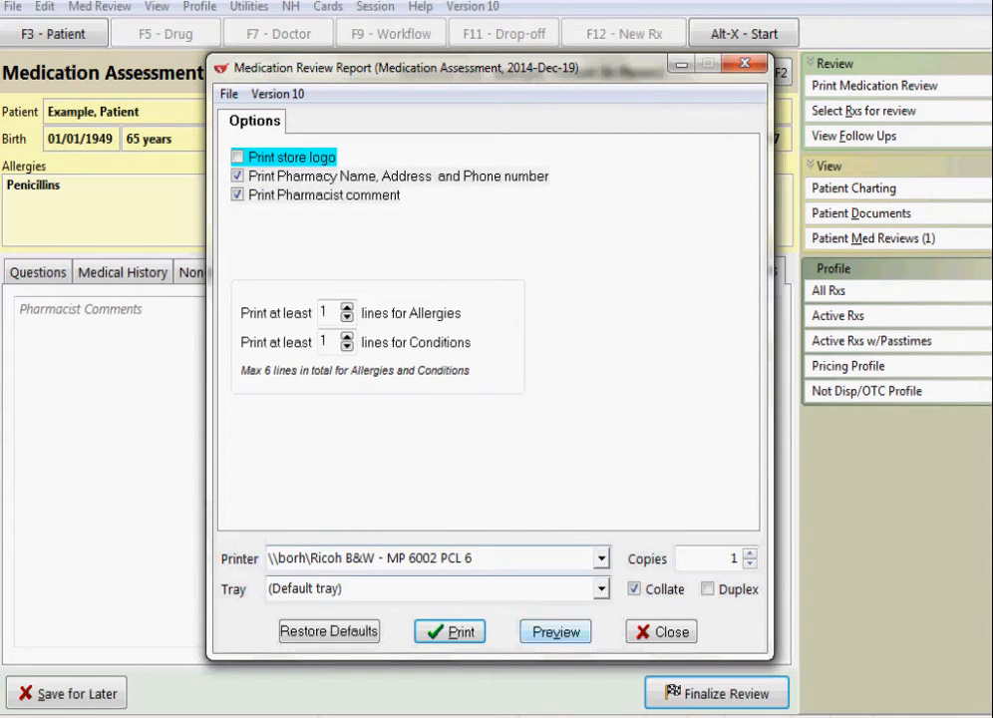
click(556, 631)
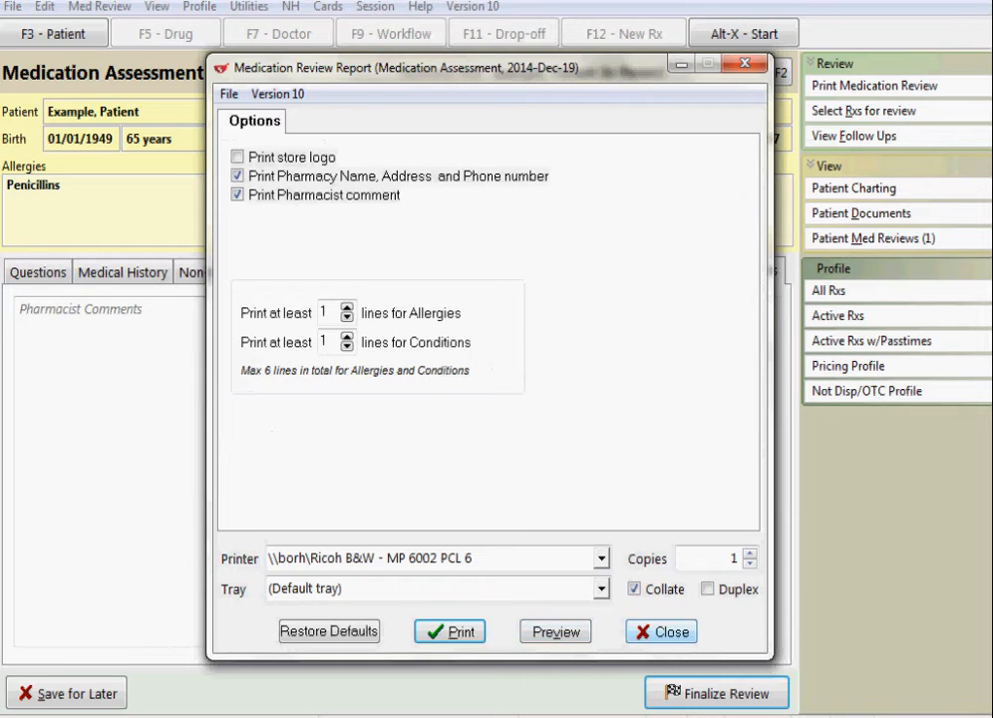
click(667, 631)
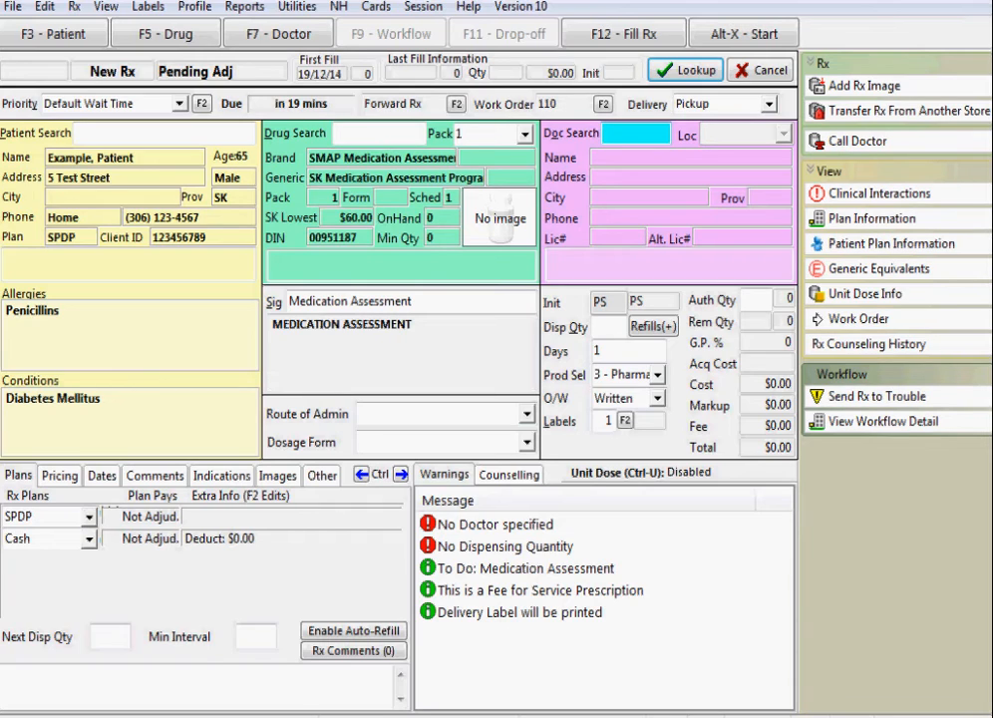
Step: Assign the doctor found with "pharm" to the Medication Assessment prescription, fill it, and acknowledge the SPDP adjudication response
text(pharm)
key(Return)
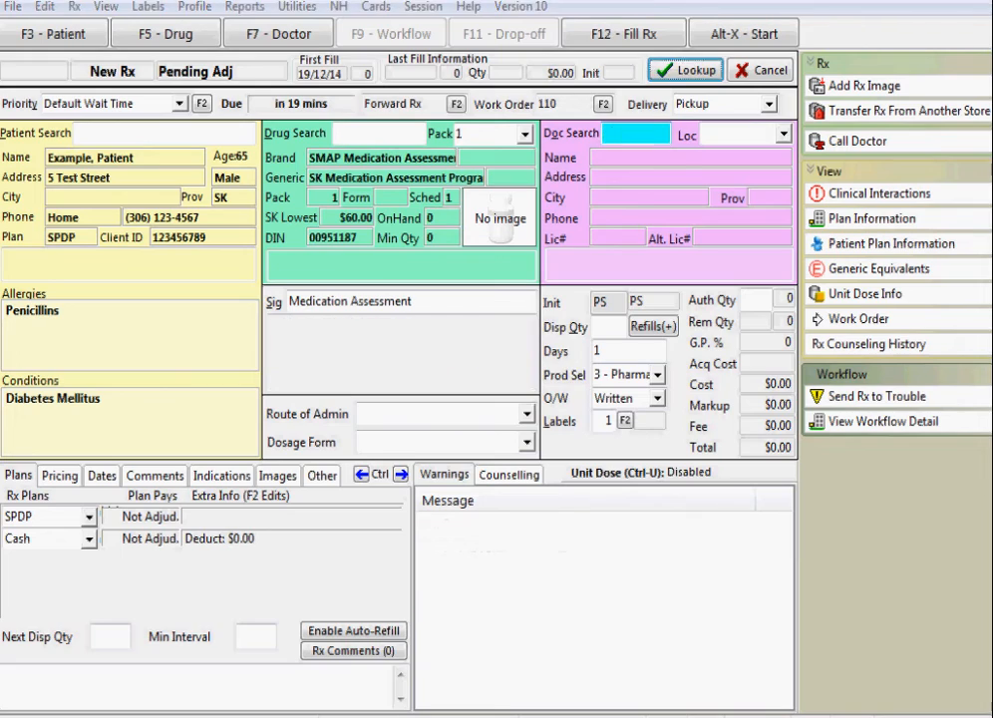
key(Return)
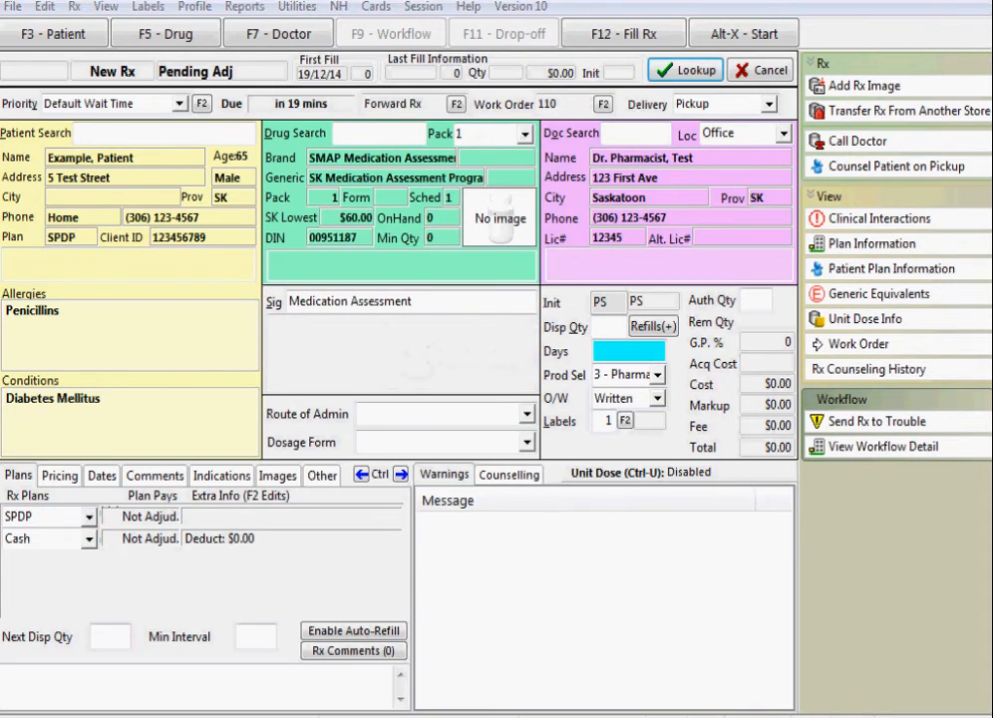
key(F12)
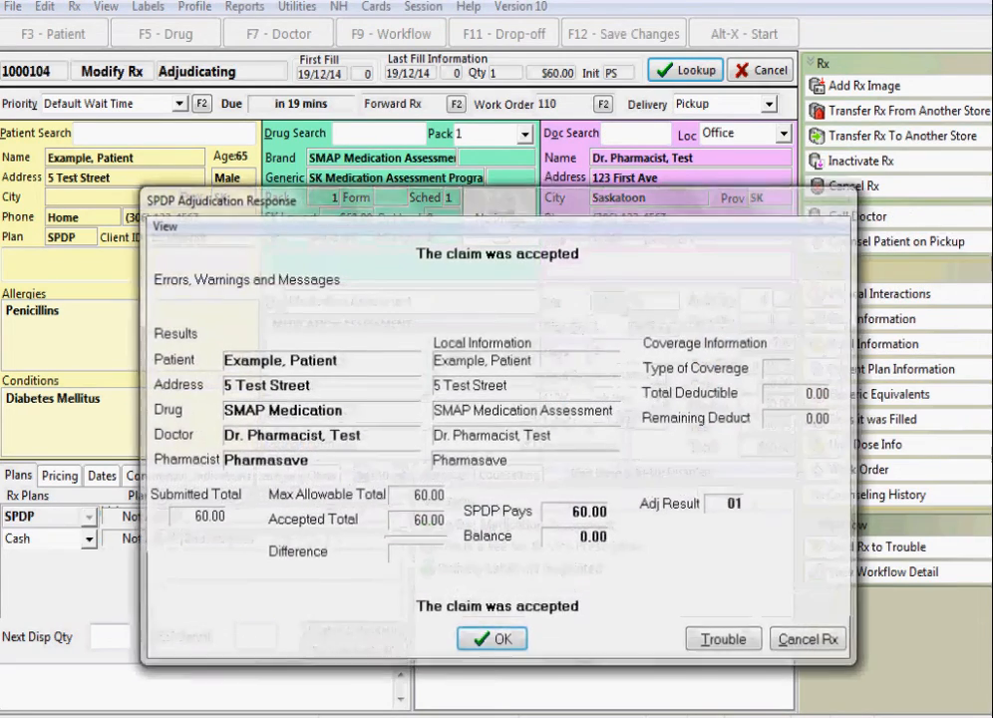
key(Return)
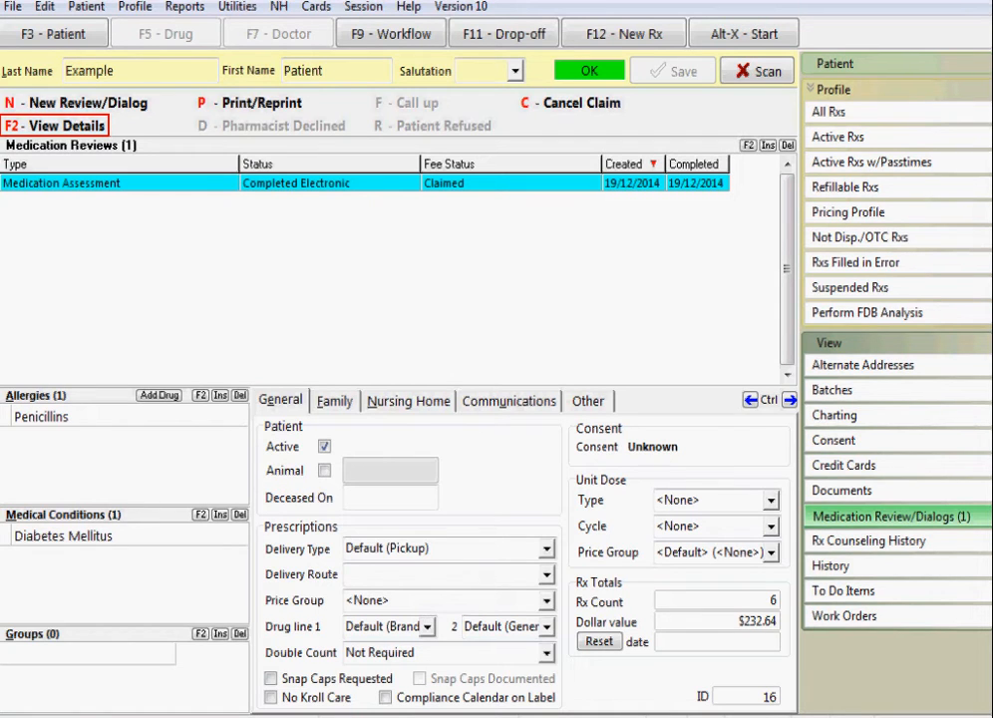
Step: View the completed Medication Assessment's details, looking through every section from medical history to pharmacist comments
key(F2)
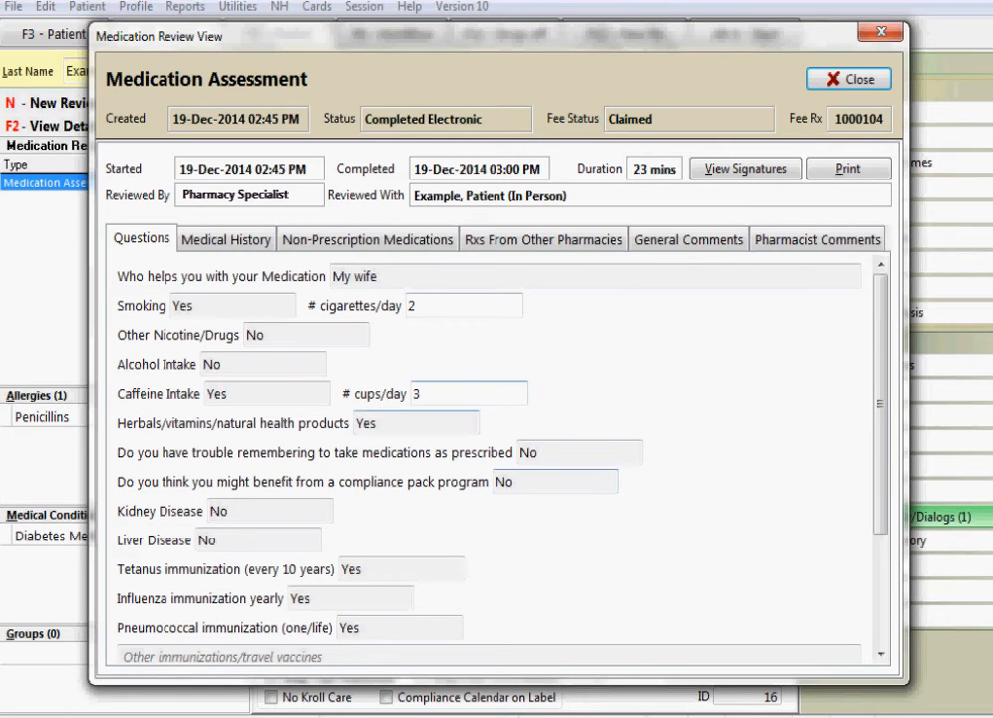
click(226, 239)
click(367, 240)
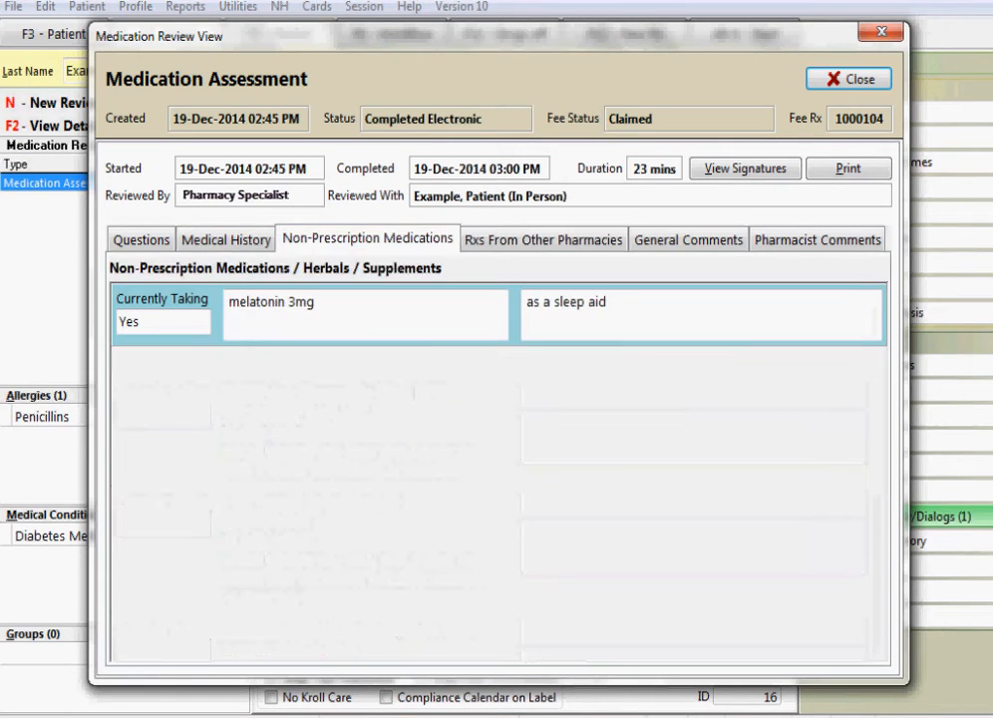
click(544, 239)
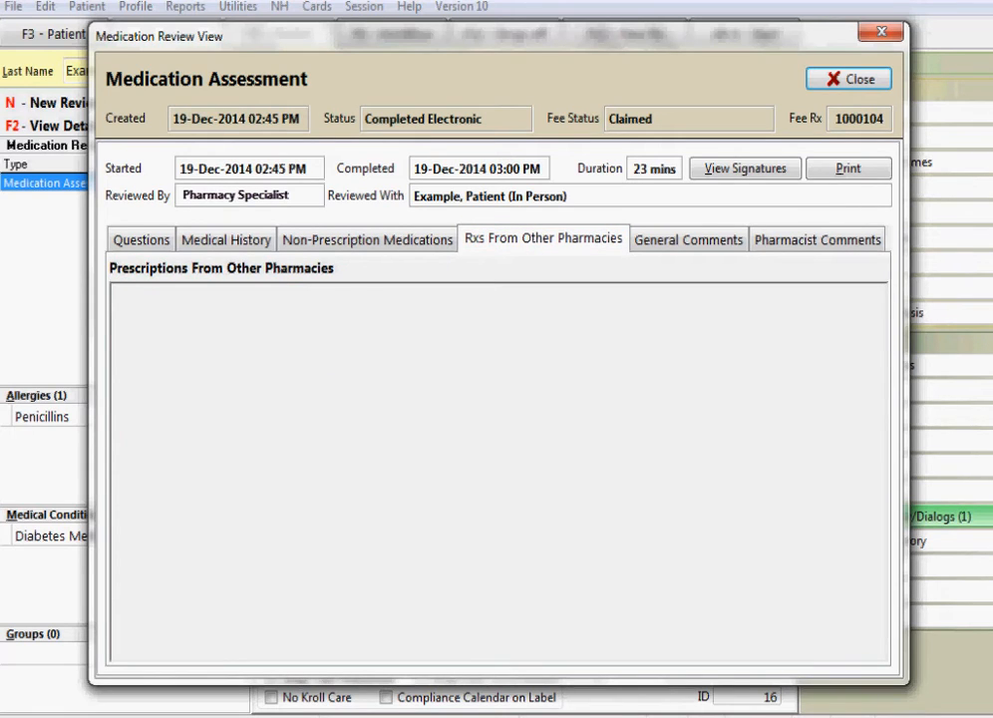
click(688, 239)
click(818, 240)
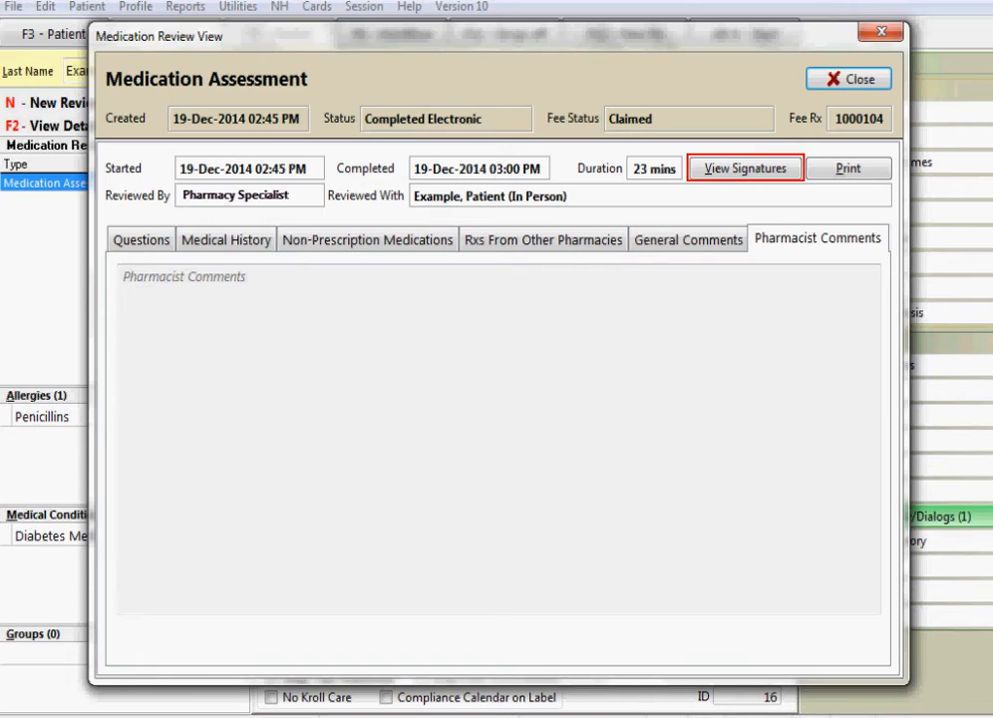
Step: View the patient signature and the pharmacist signature stored with the completed Medication Assessment
click(745, 169)
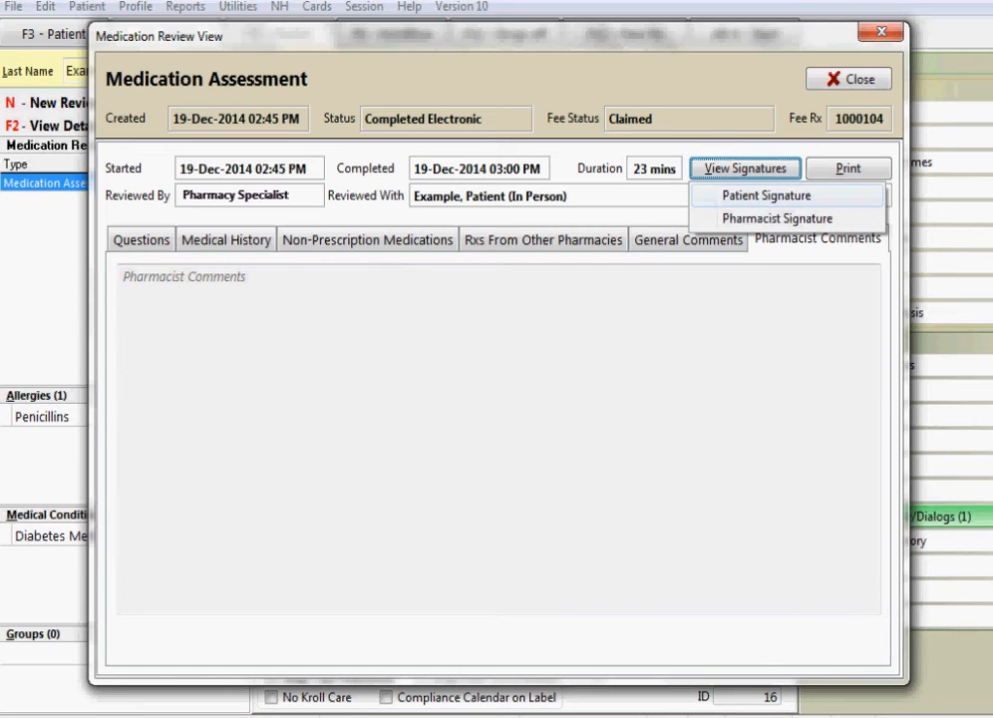
click(766, 196)
click(495, 596)
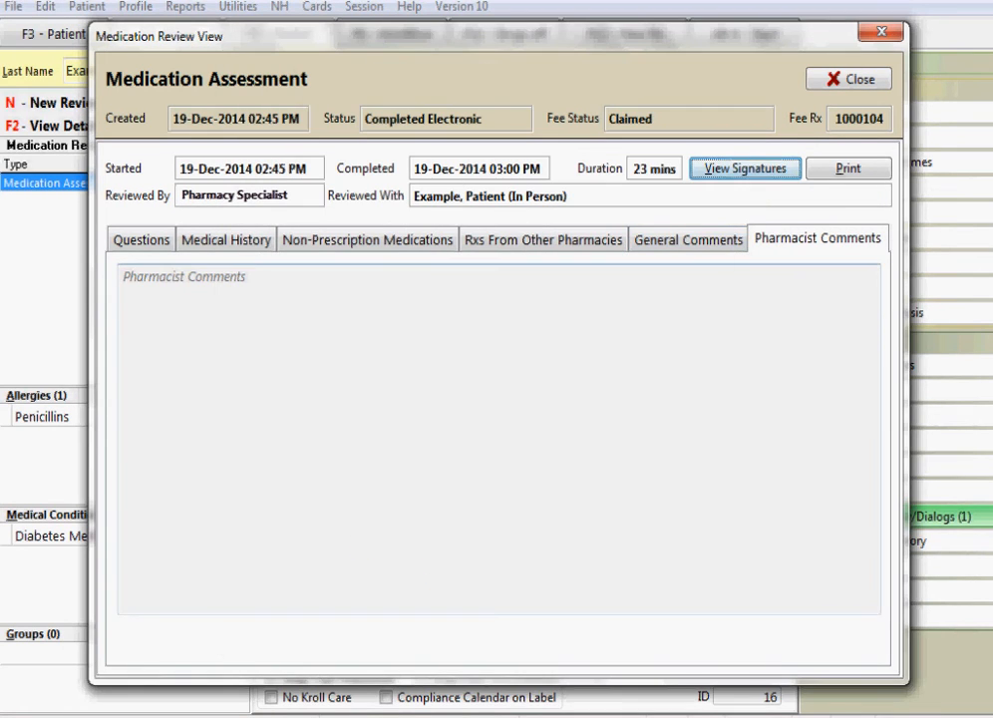
click(745, 168)
click(777, 219)
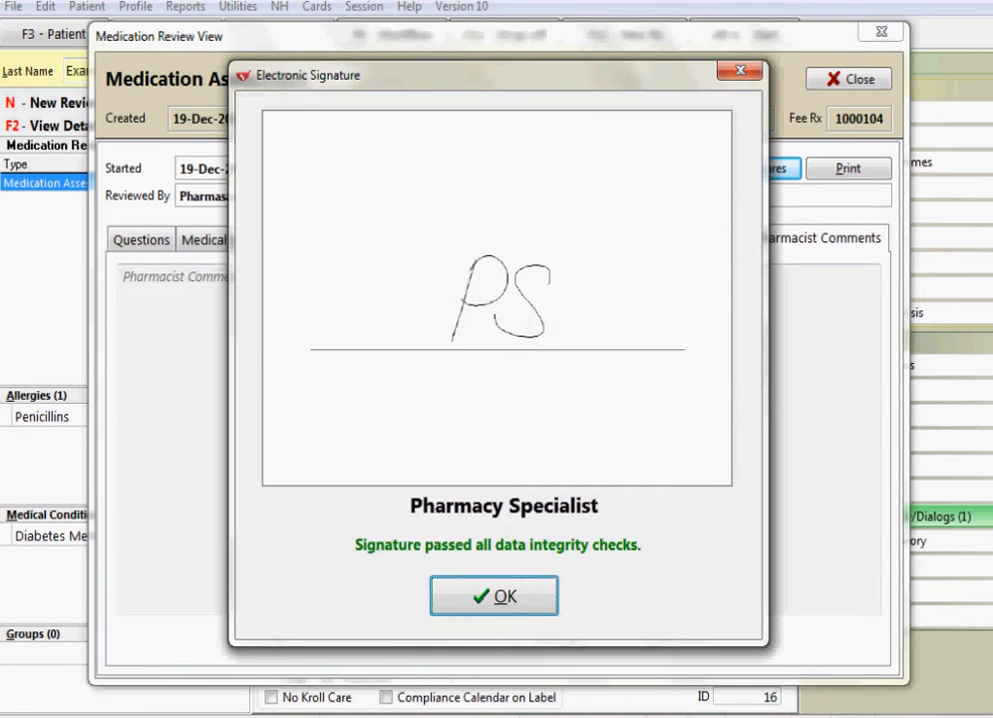
click(495, 595)
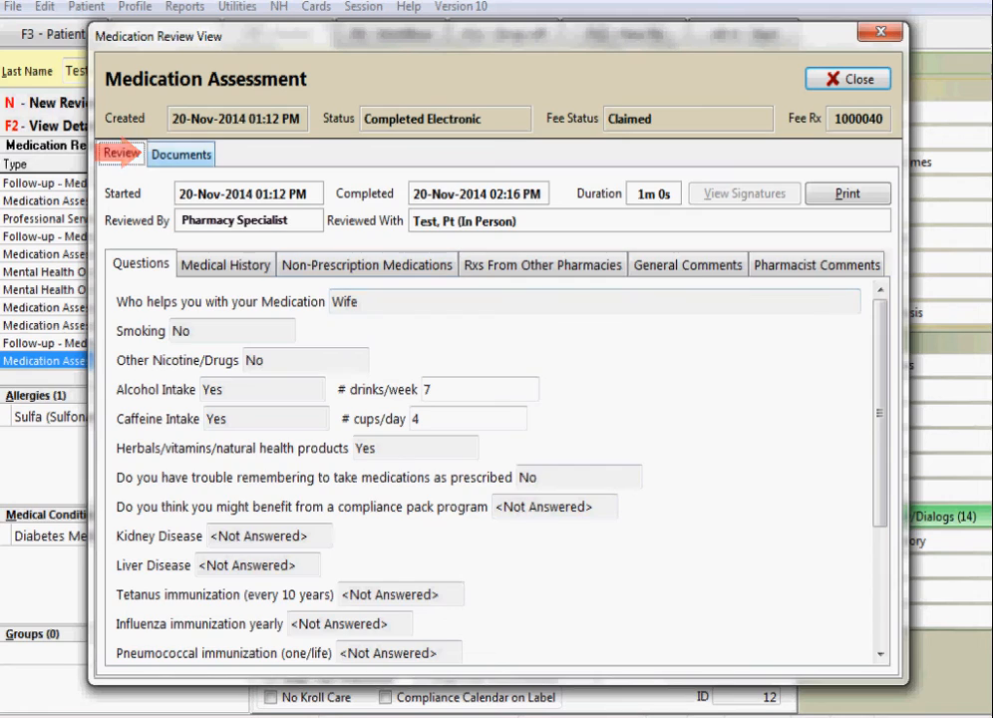
Step: Examine the scanned document attached to the 20-Nov-2014 Medication Assessment, and close the review
click(182, 154)
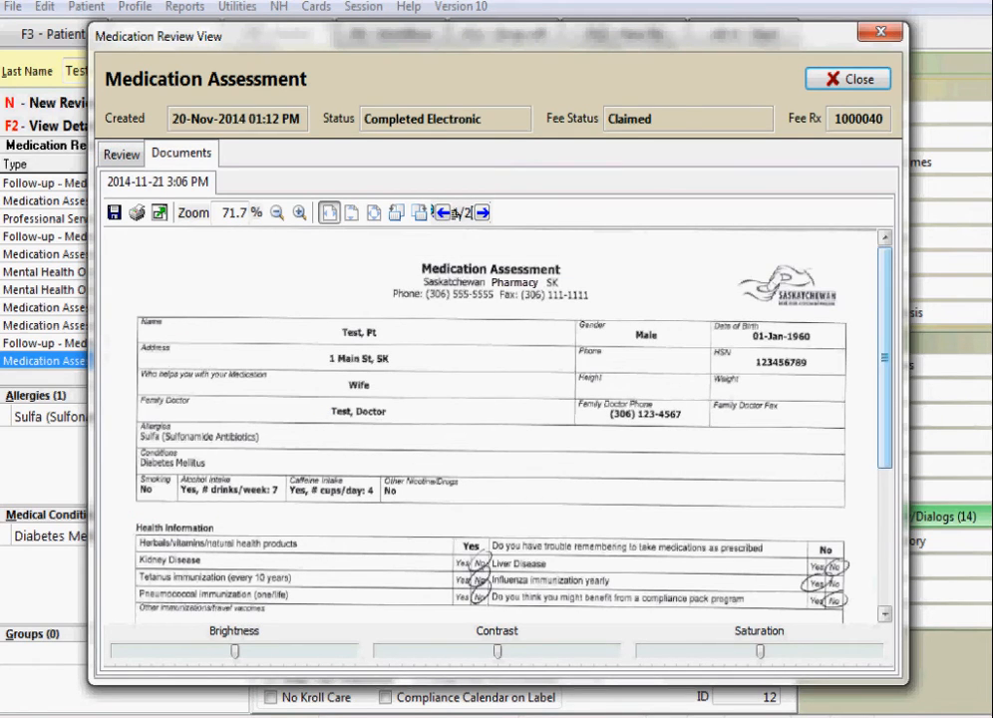
mouse_move(885, 357)
mouse_down()
mouse_move(884, 495)
mouse_move(885, 357)
mouse_up()
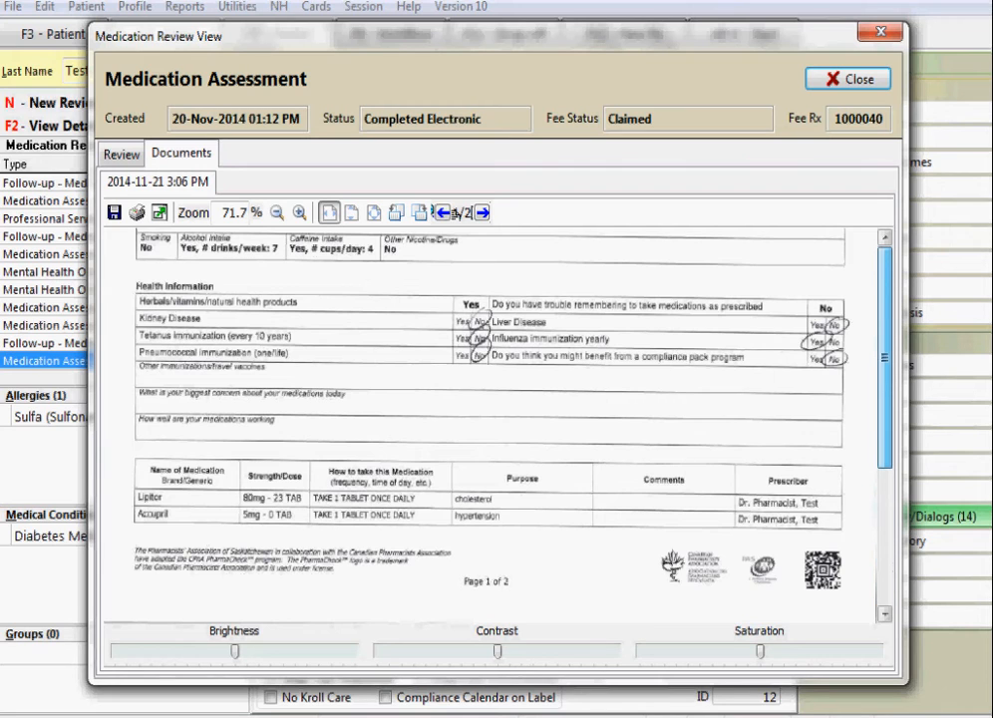
click(848, 79)
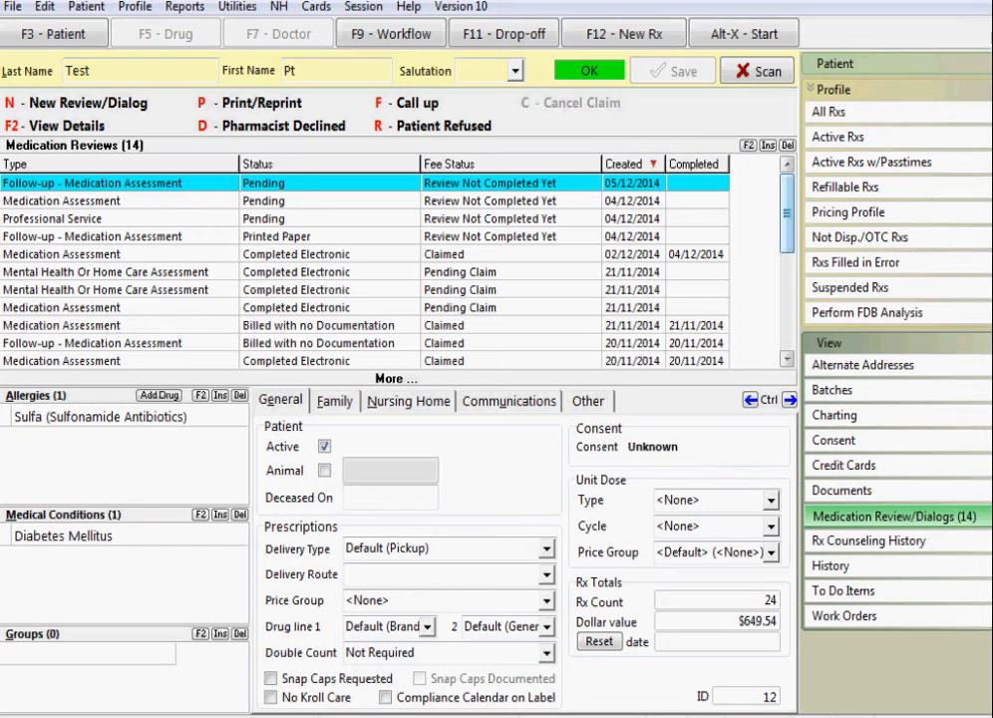
Step: Select in turn reviews with the statuses Printed Paper, Completed Electronic and Billed with no Documentation to compare their available actions
click(300, 236)
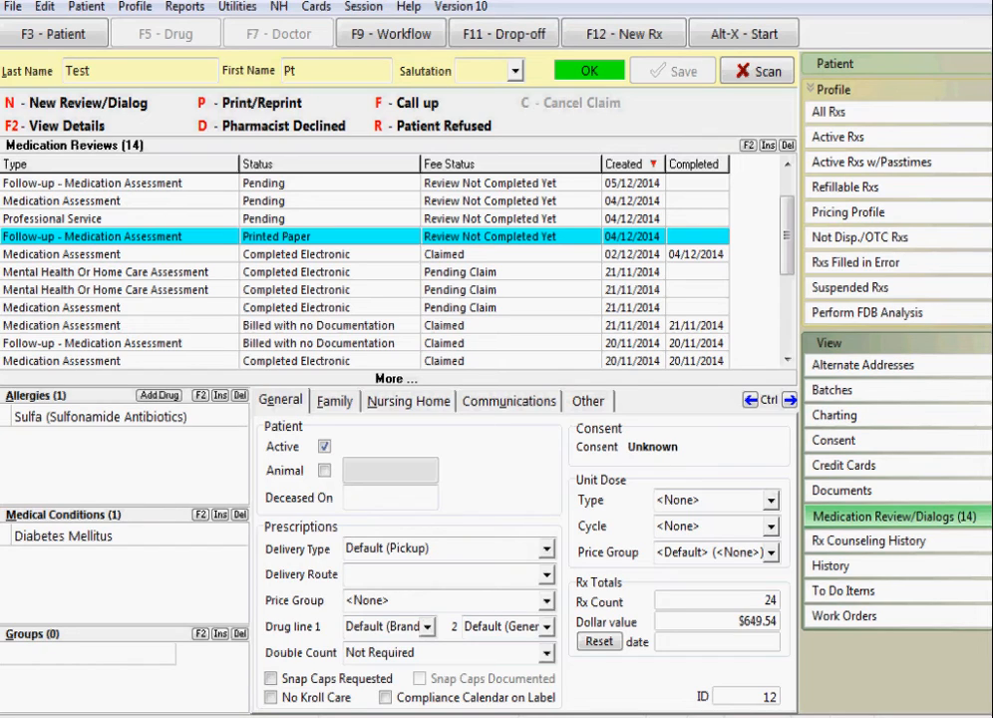
click(299, 254)
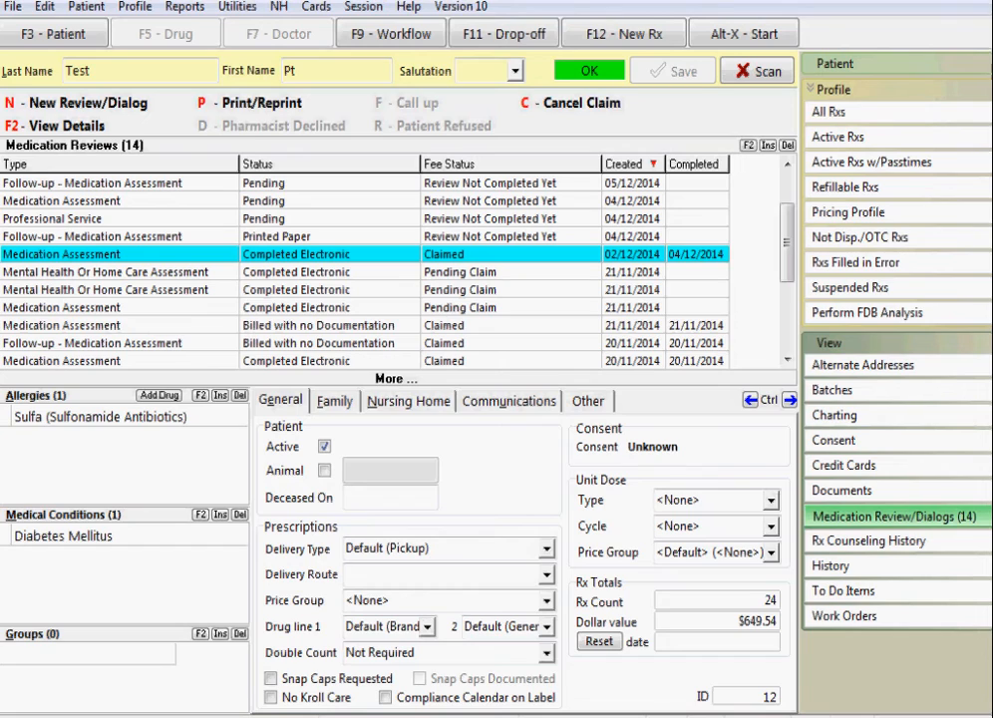
click(319, 326)
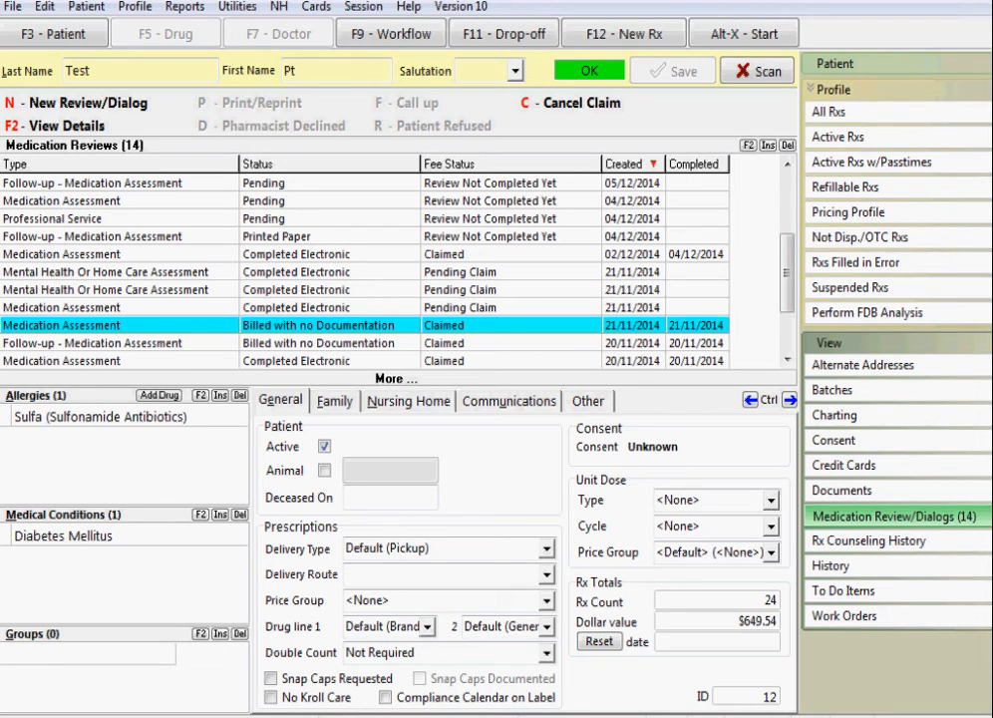
Step: Select in turn the Pending follow-up, Completed Electronic and Billed with no Documentation reviews to compare their available actions, and return to the start screen
click(787, 204)
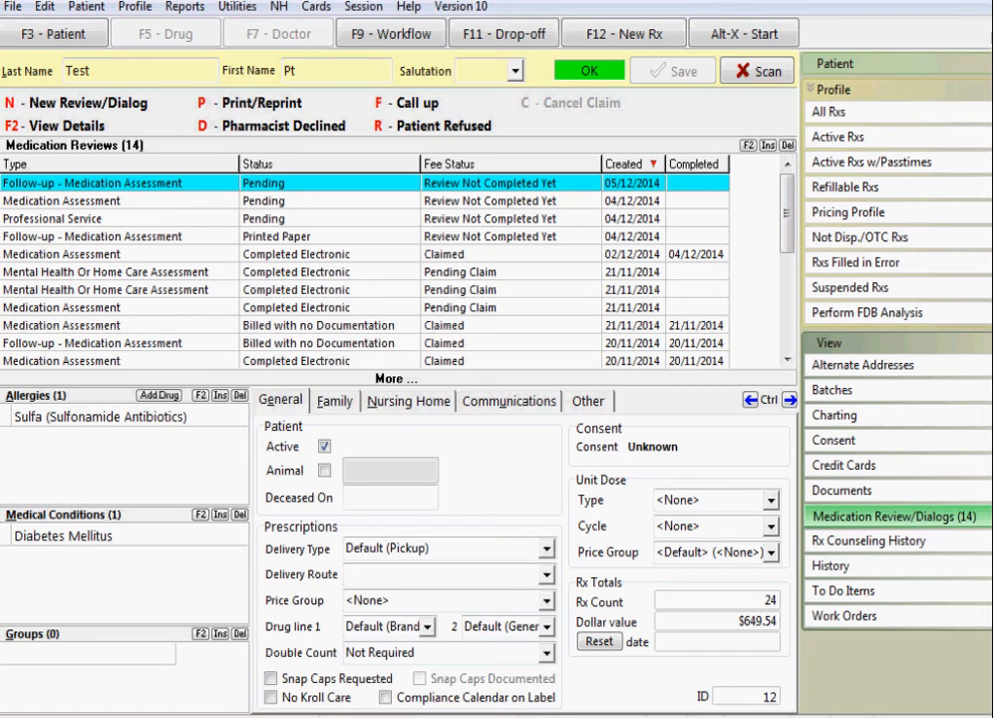
click(332, 307)
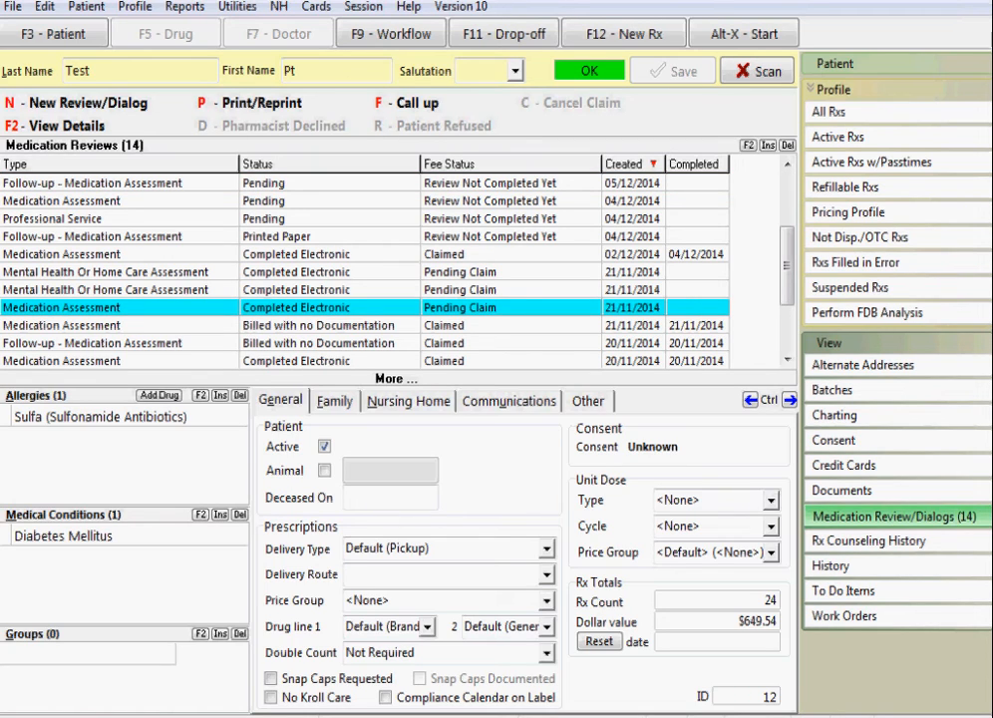
click(331, 325)
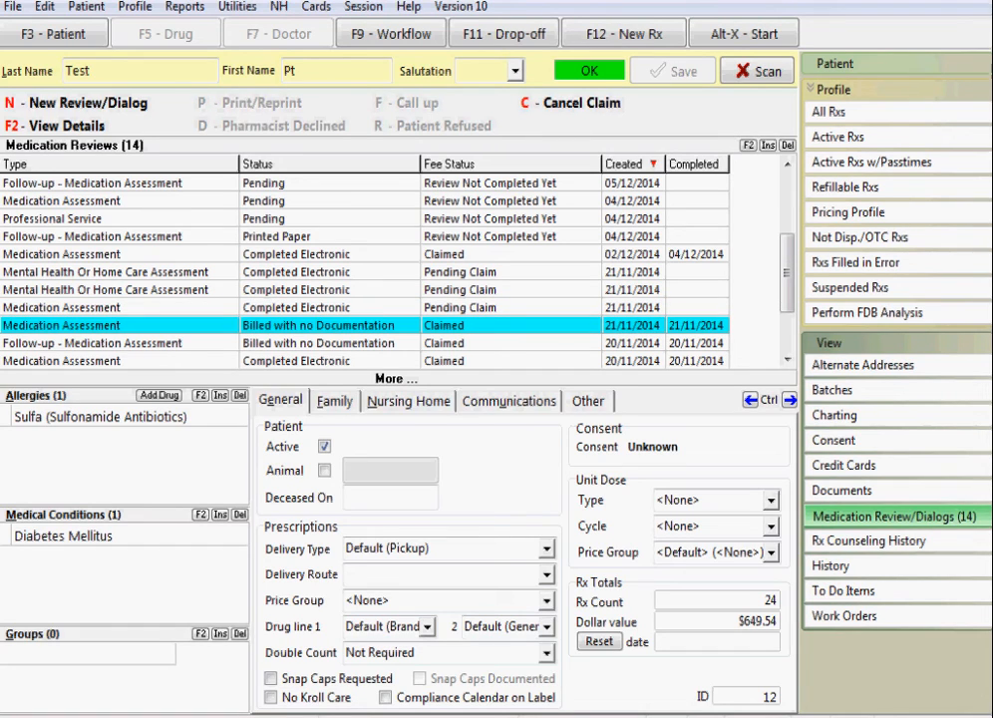
key(alt+x)
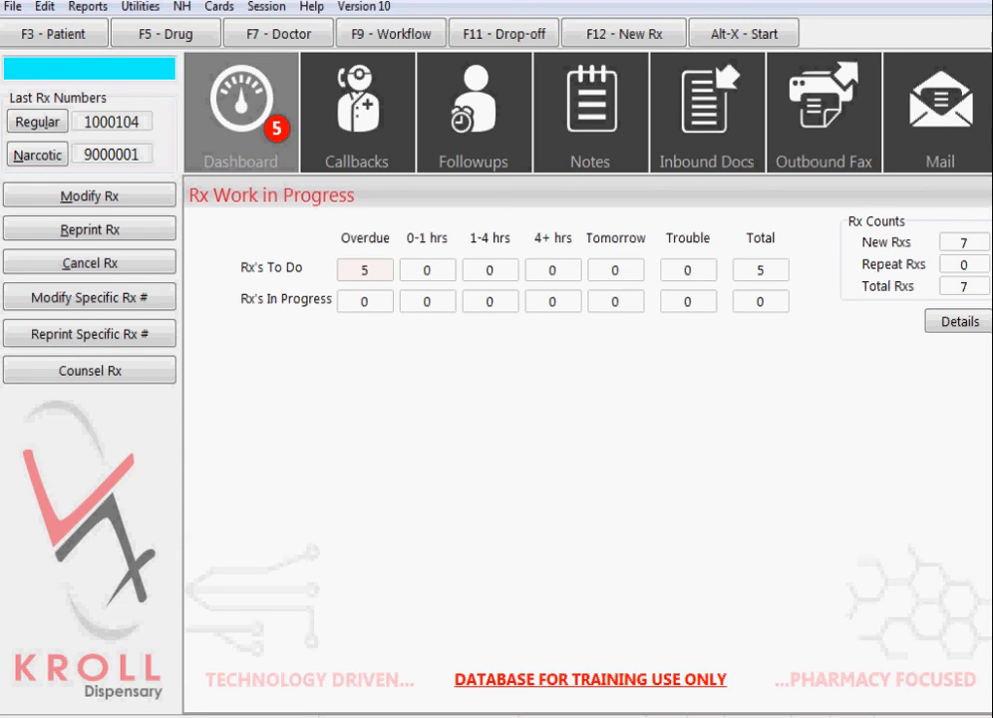
Step: Open the Expanded Scope of Practice Report from the Rx reports
key(alt+r)
key(Down)
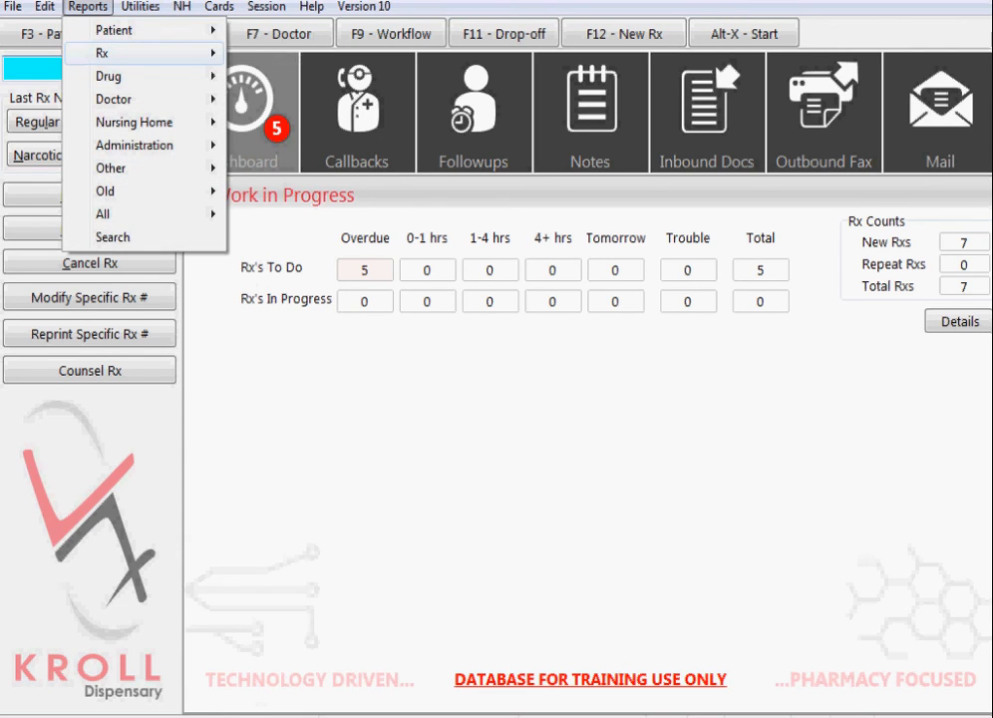
key(Right)
key(Down)
key(Down)
key(Down)
key(Down)
key(Down)
key(Down)
key(Down)
key(Down)
key(Down)
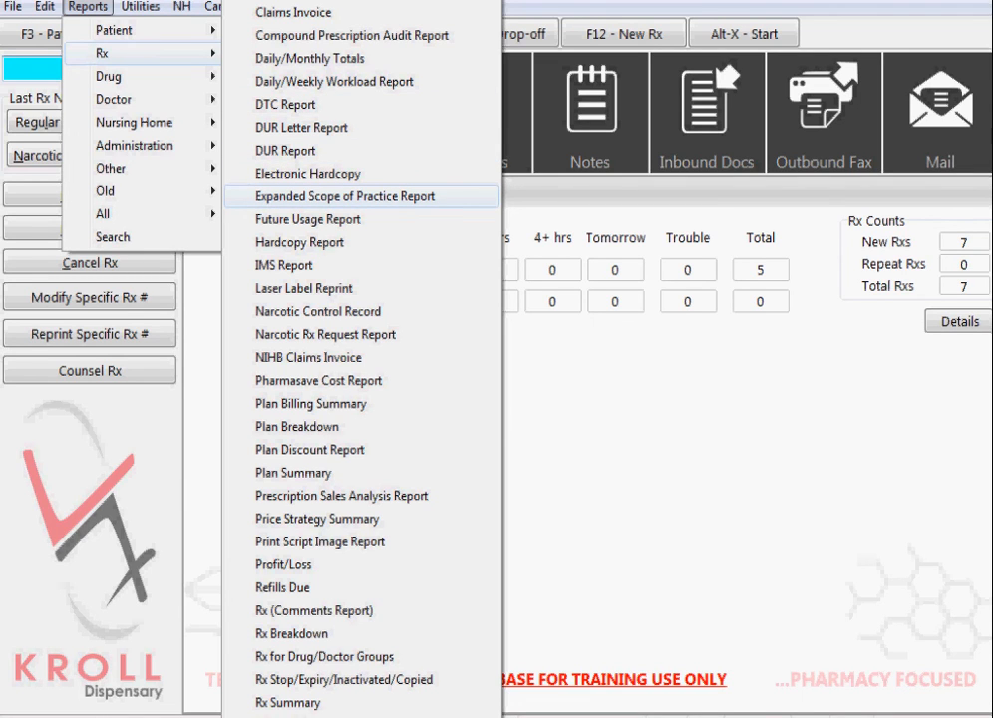
key(Return)
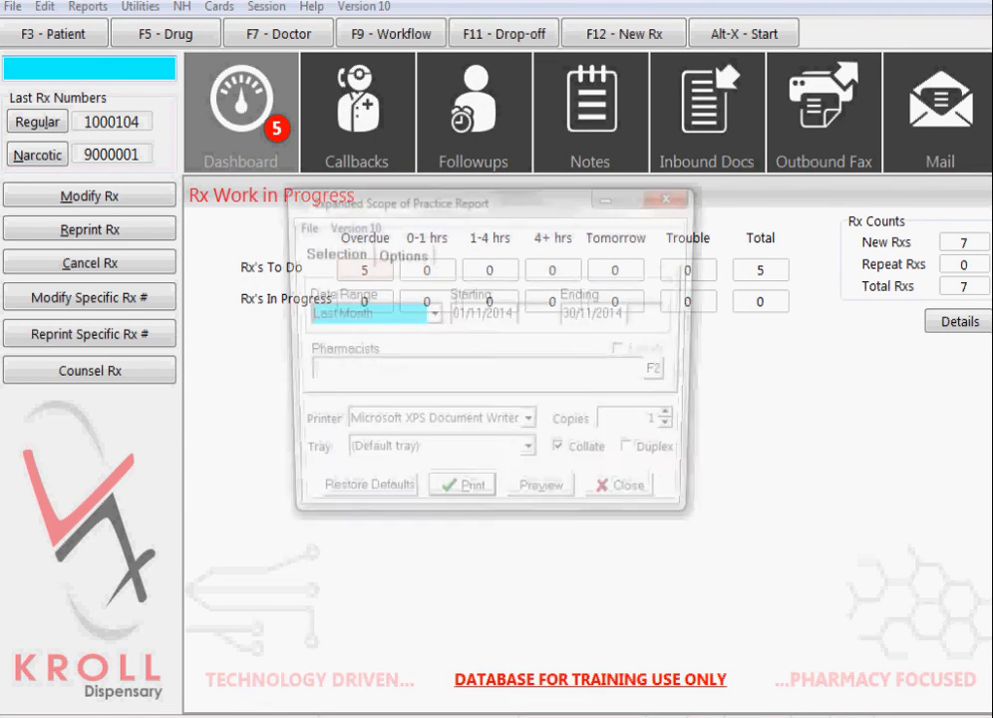
Step: Preview the Expanded Scope of Practice Report for last month, and close the preview and the report window
click(545, 500)
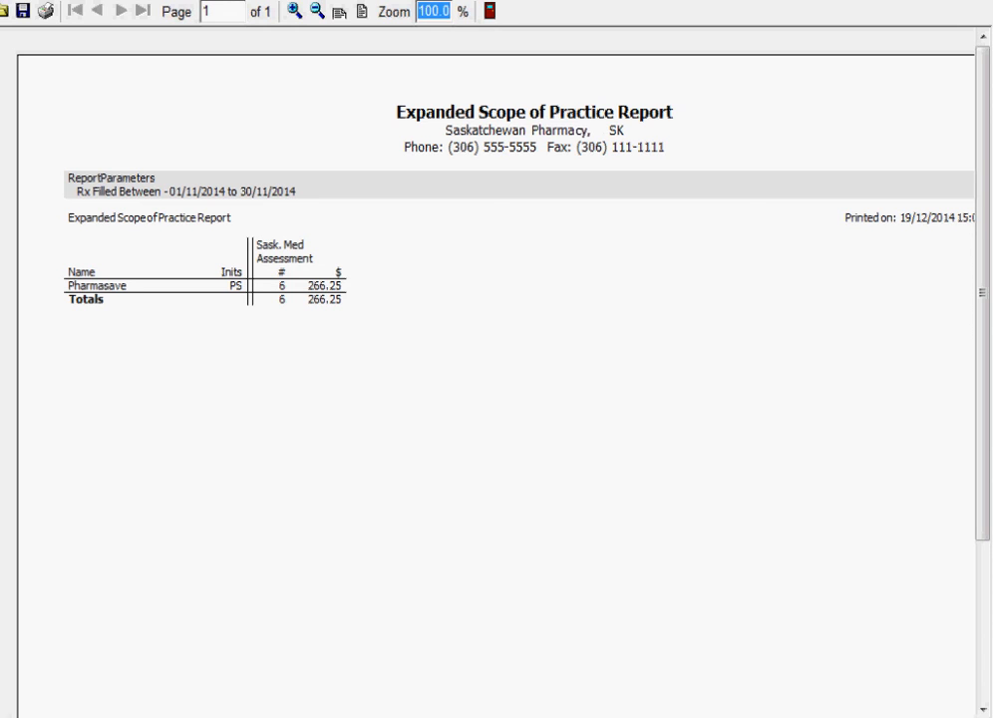
key(Escape)
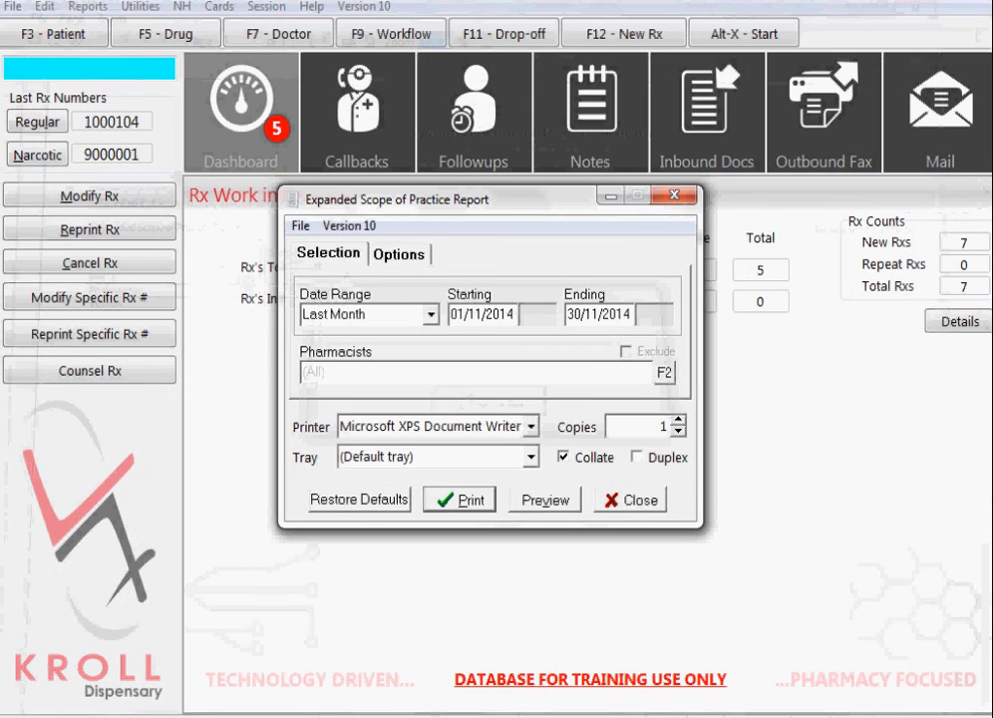
key(Escape)
Step: Search the drugs for "smap" and open the SMAP Compliance Packaging Fee (CPF) drug card
key(F12)
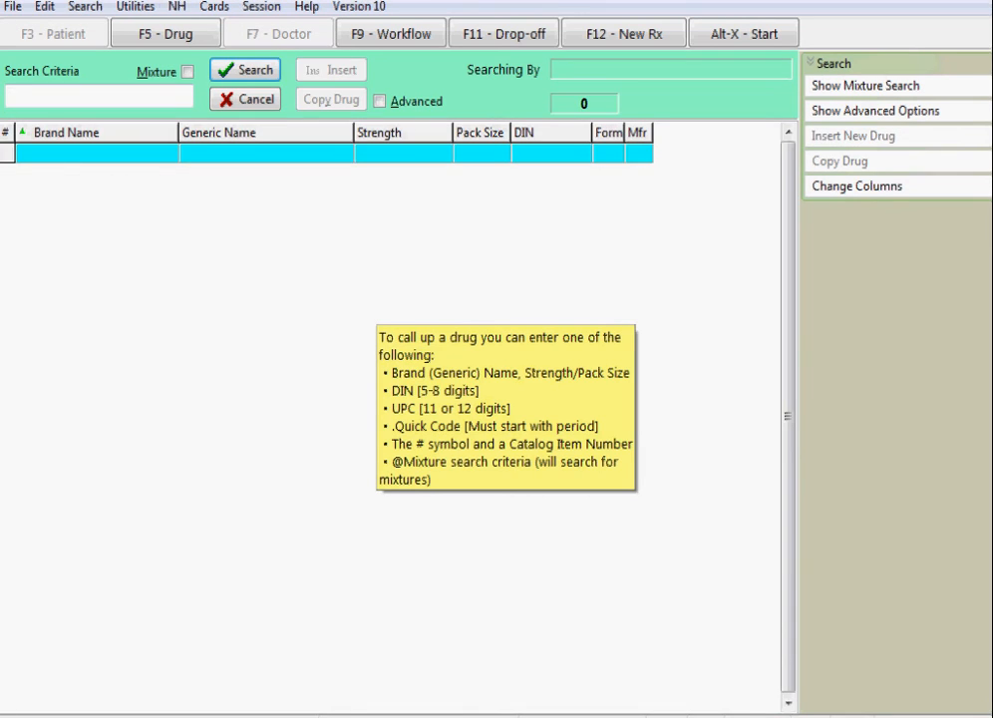
text(smap)
key(Return)
key(Return)
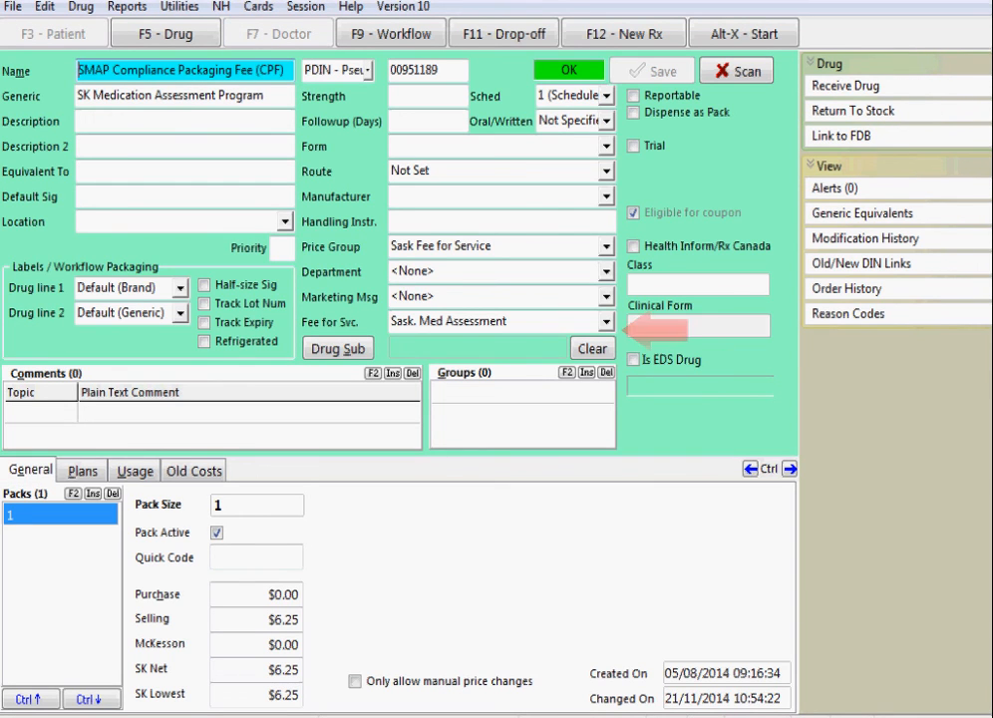
Step: Examine the drug card's fee for service choices, keep Sask. Med Assessment, and return to the start screen
click(606, 322)
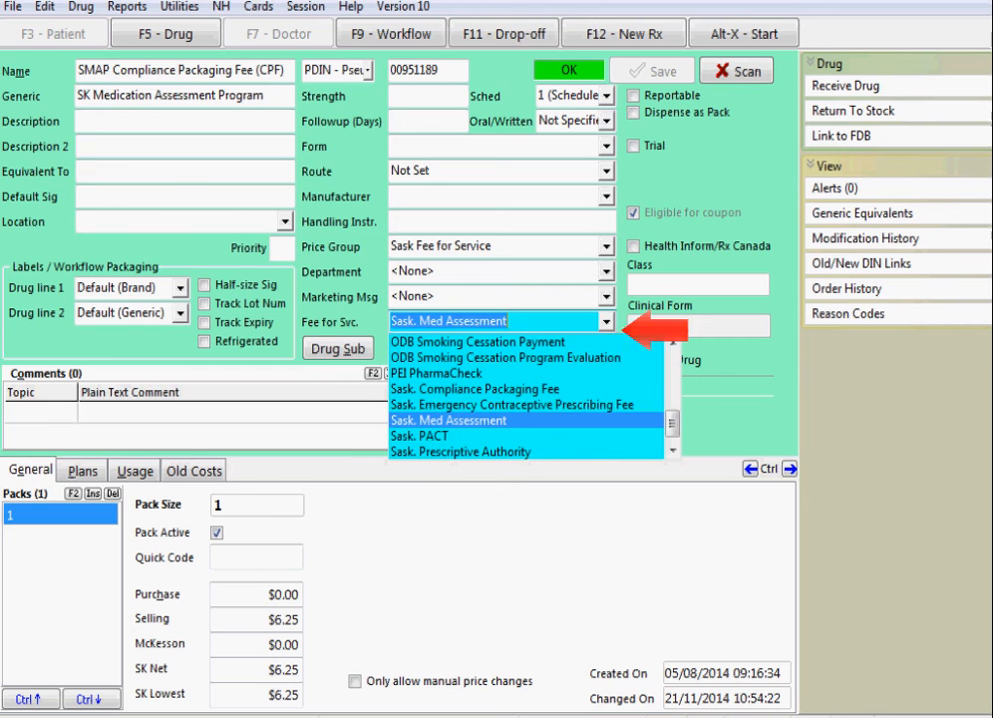
key(Return)
key(alt+x)
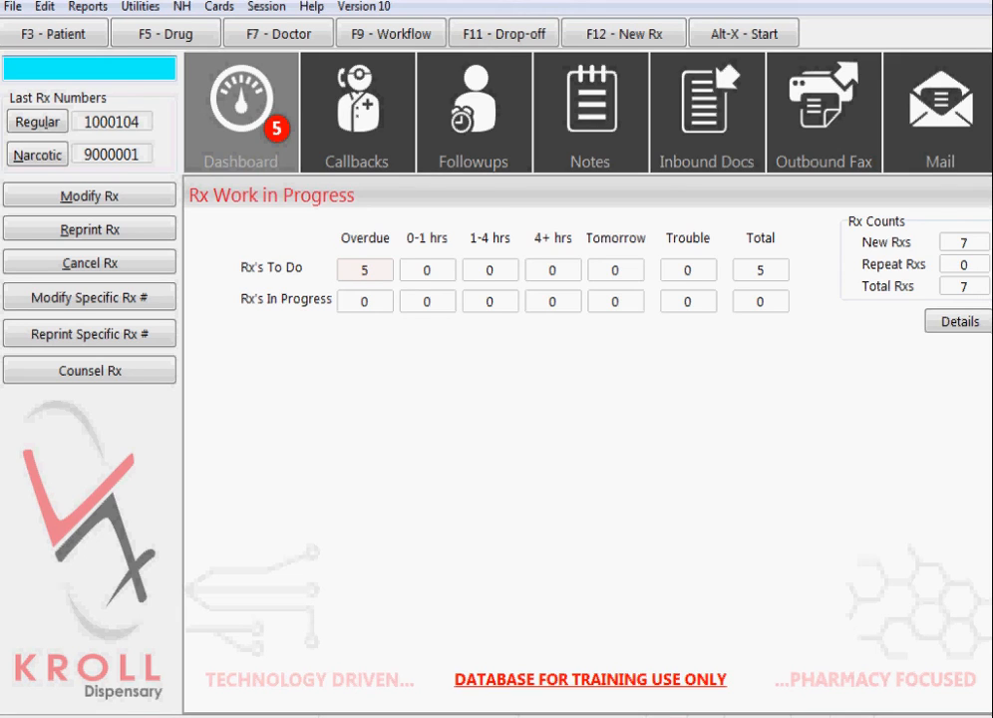
Step: Open the Medication Review Summary Report from the Other reports
key(alt+r)
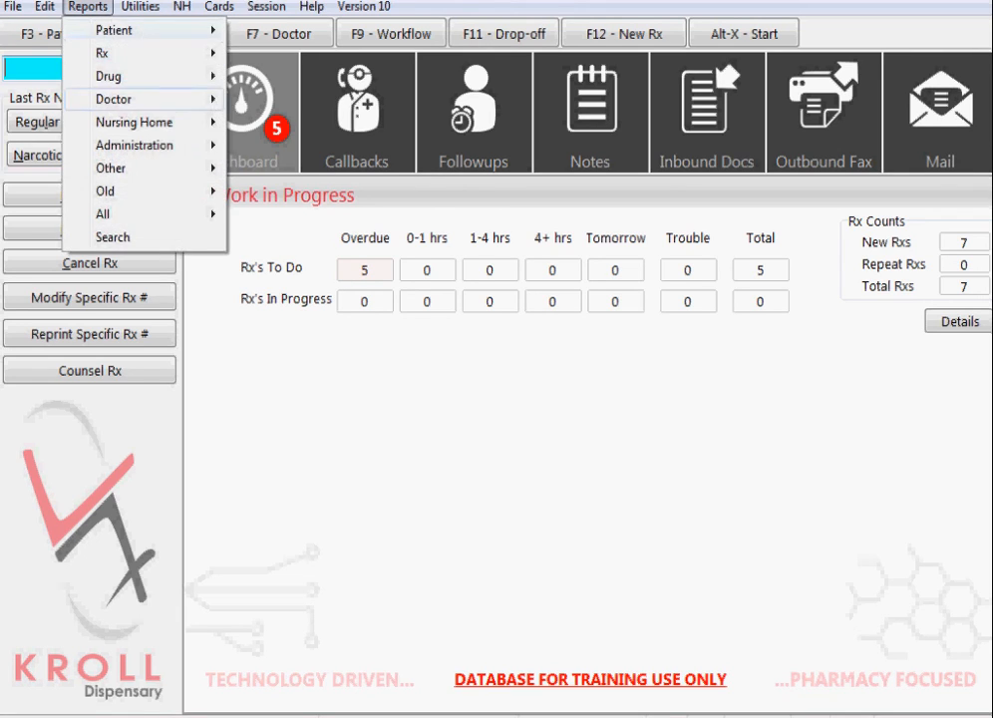
key(Down)
key(Down)
key(Down)
key(Right)
key(Down)
key(Down)
key(Down)
key(Down)
key(Down)
key(Down)
key(Down)
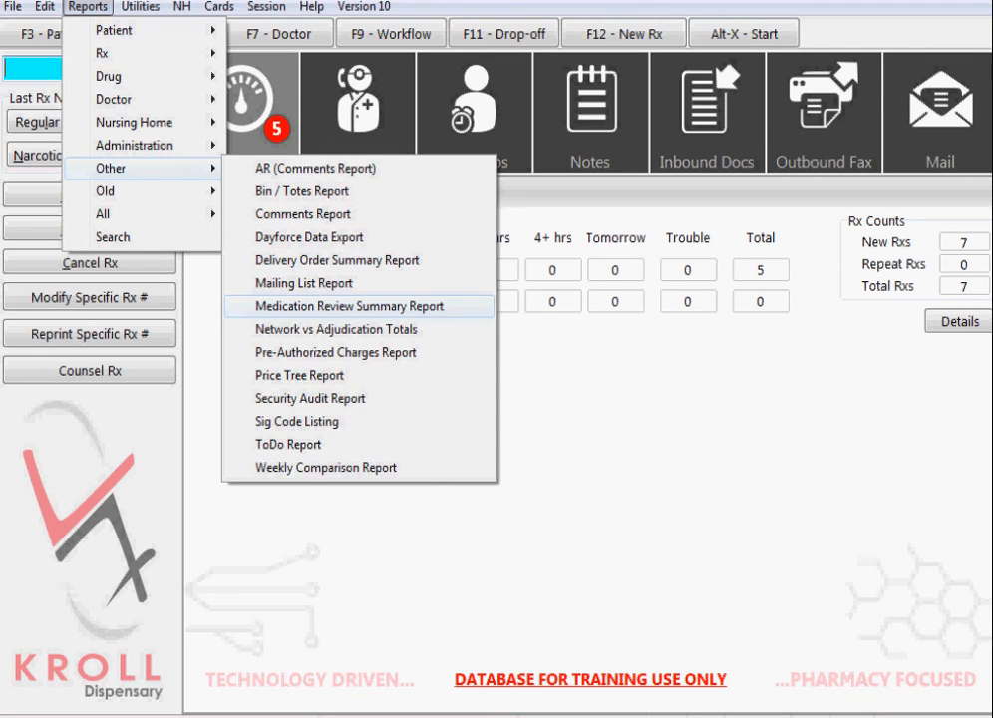
key(Return)
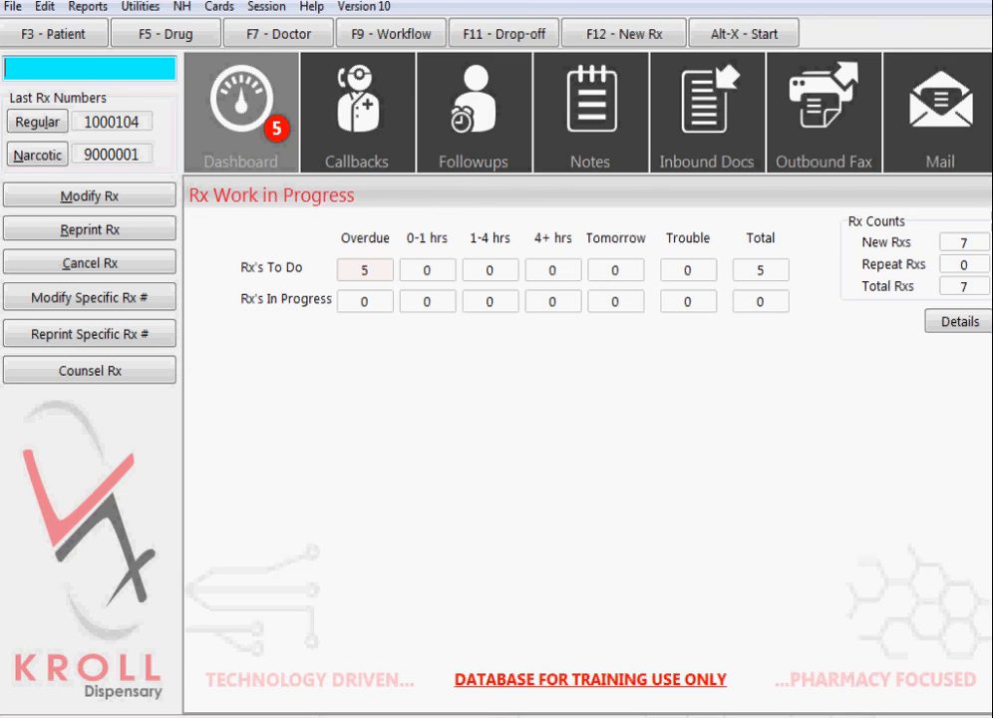